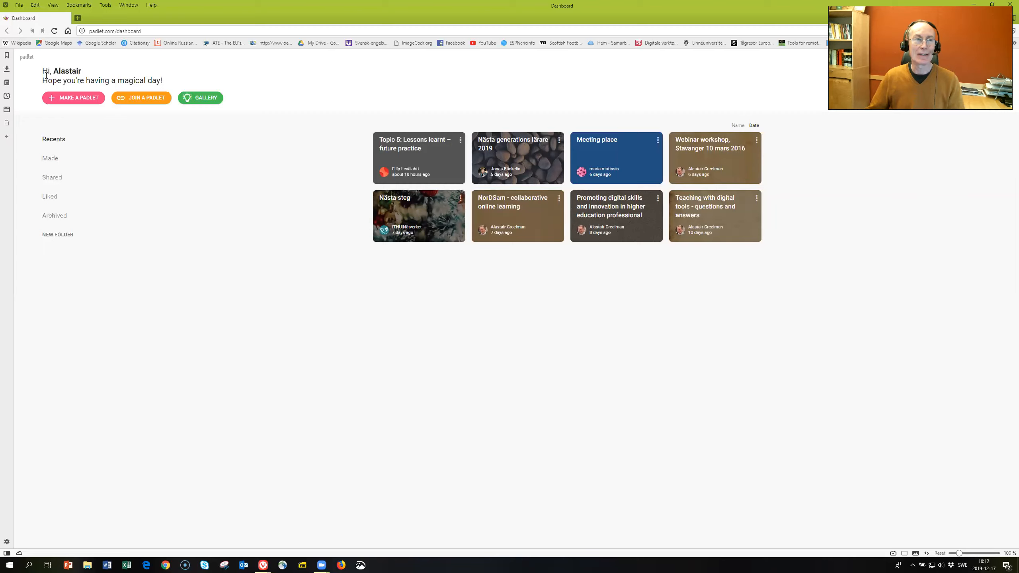
Create a new padlet with the Canvas layout and set its title to "Testing"
left_click(71, 99)
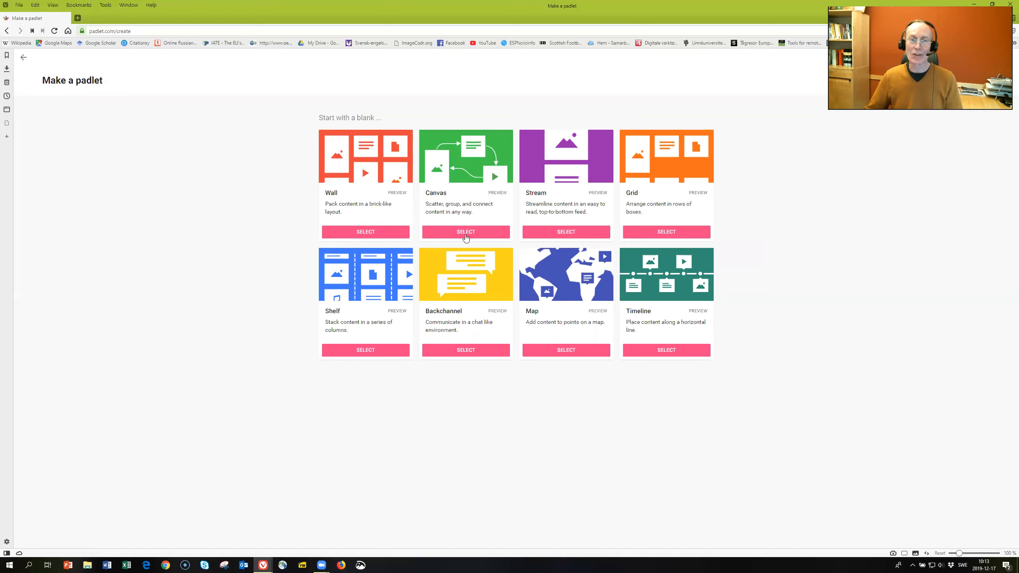
left_click(464, 232)
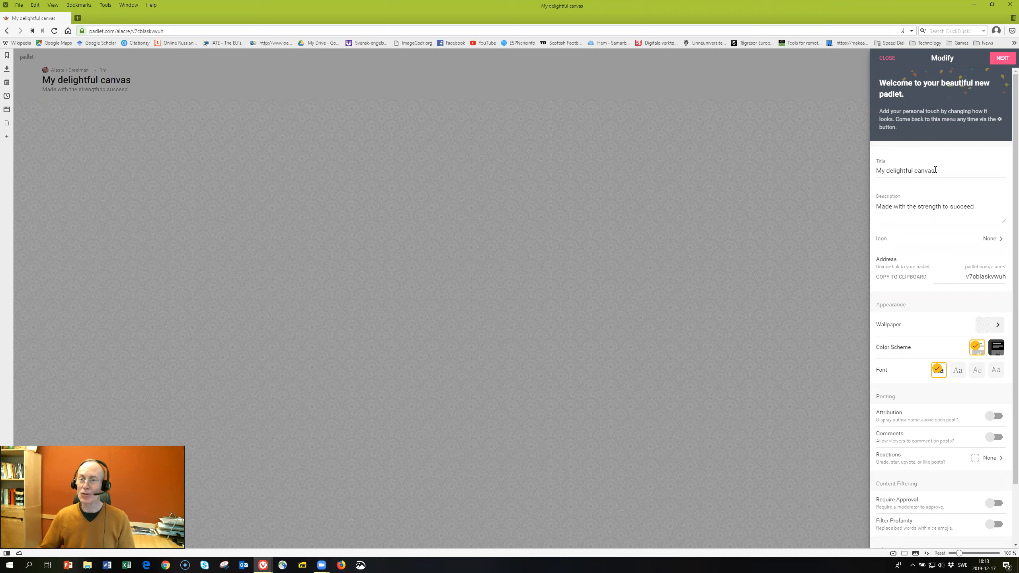
left_click_drag(935, 170, 865, 169)
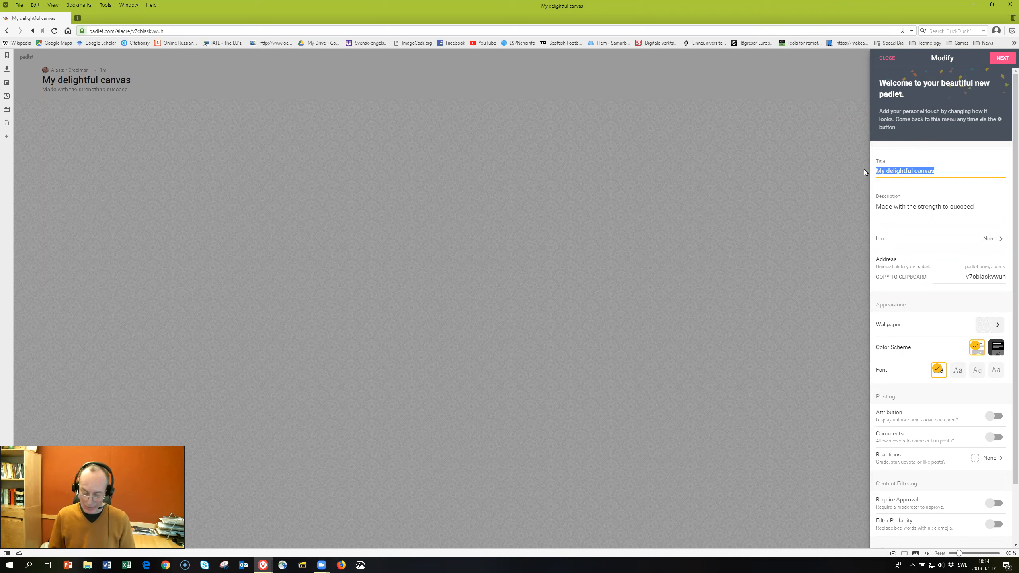
type("Testing")
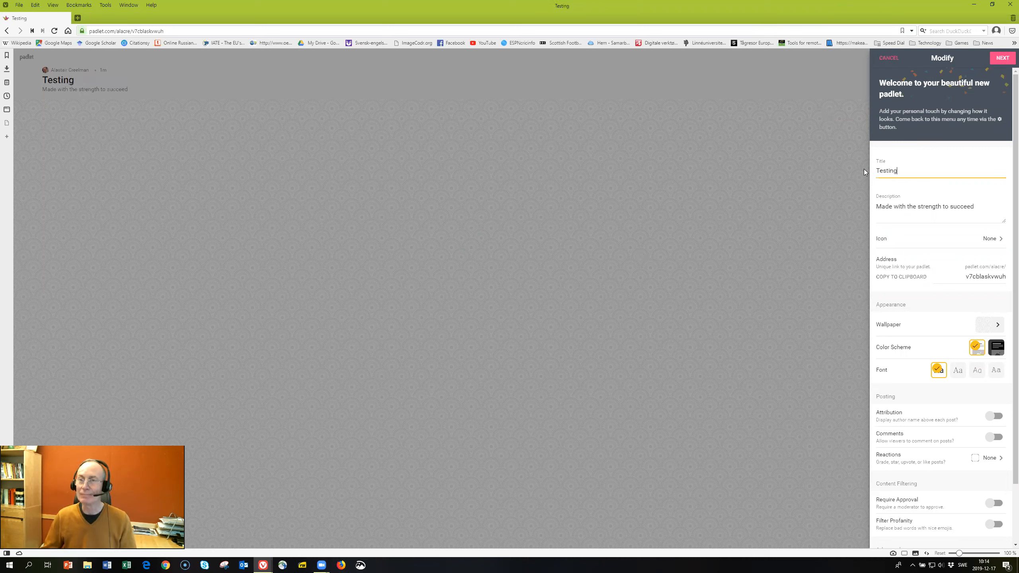
Replace the padlet's description with "Describe what the page is for"
left_click(936, 206)
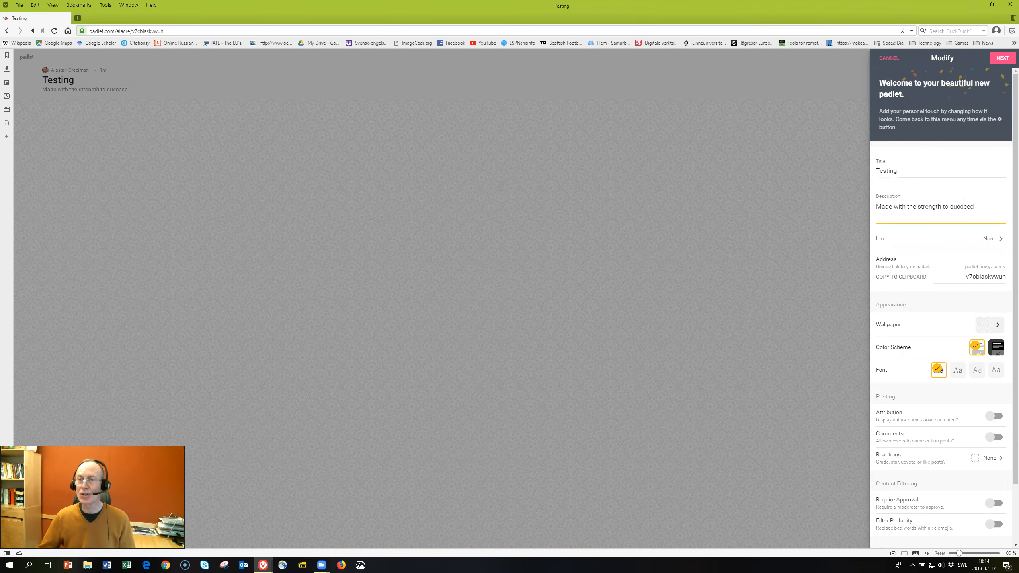
left_click_drag(978, 205, 864, 206)
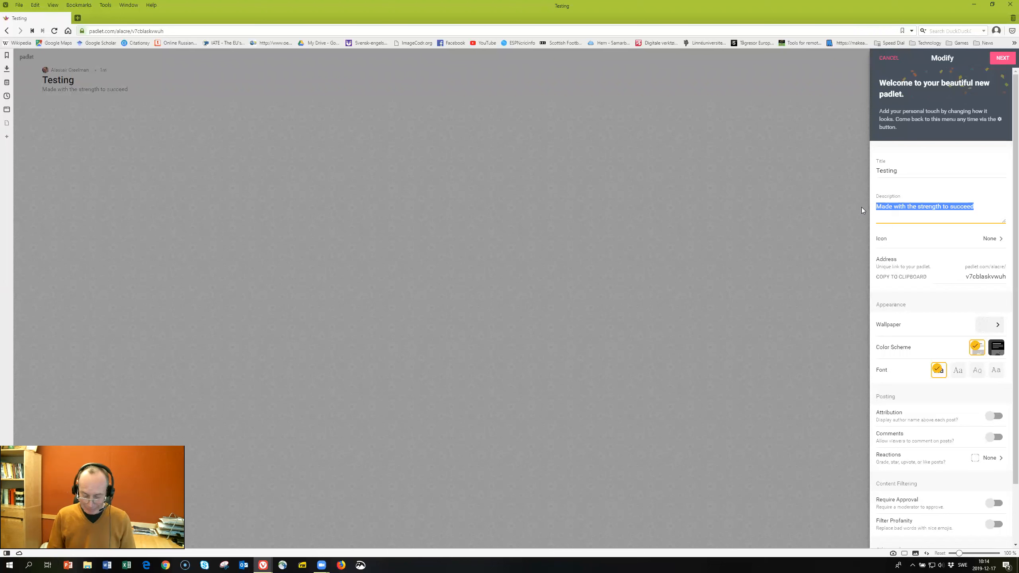
type("Describ")
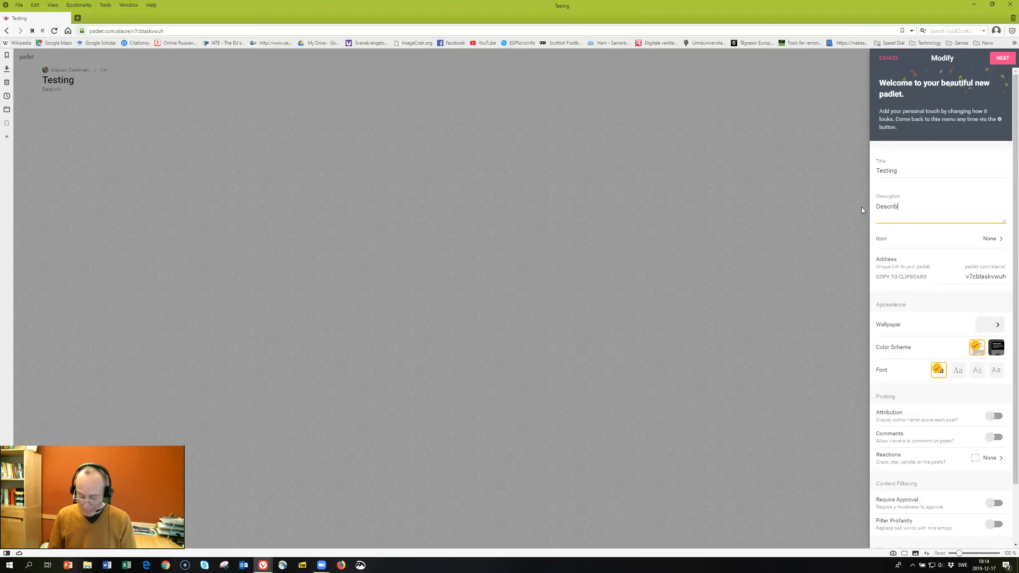
type("e what the p")
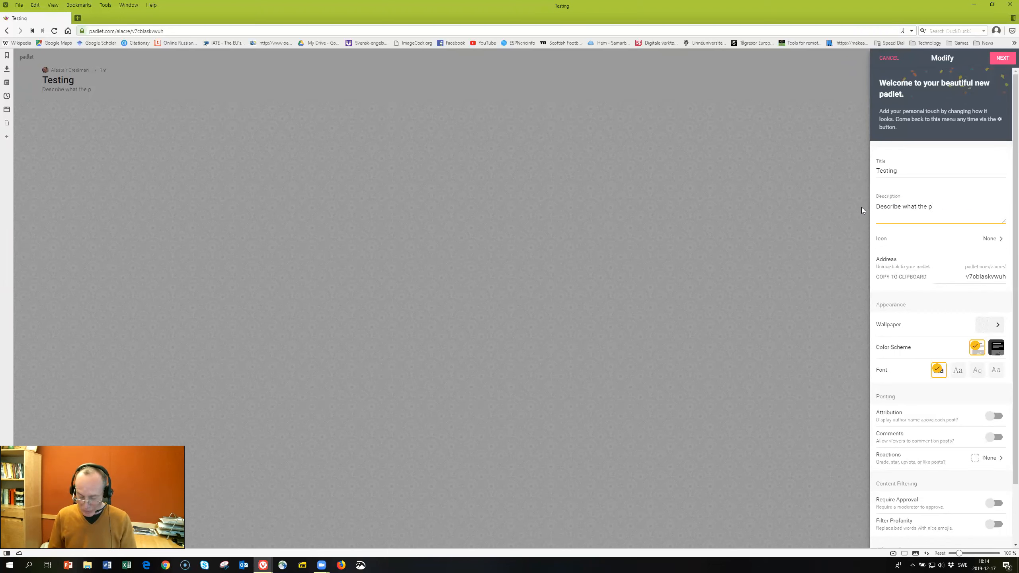
type("age is for")
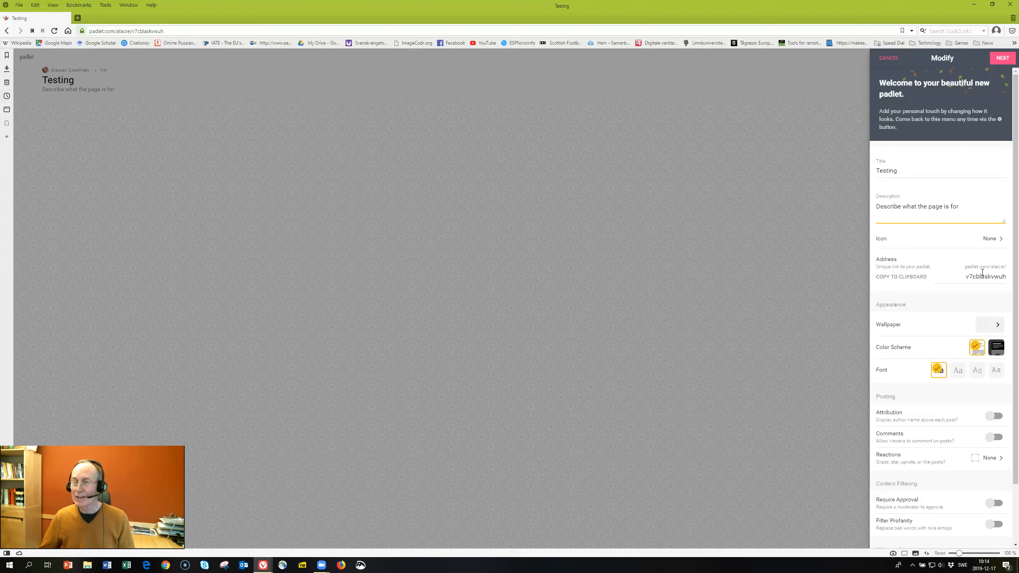
Change the unique ending of the padlet's web address to "testing"
left_click(994, 277)
double_click(994, 277)
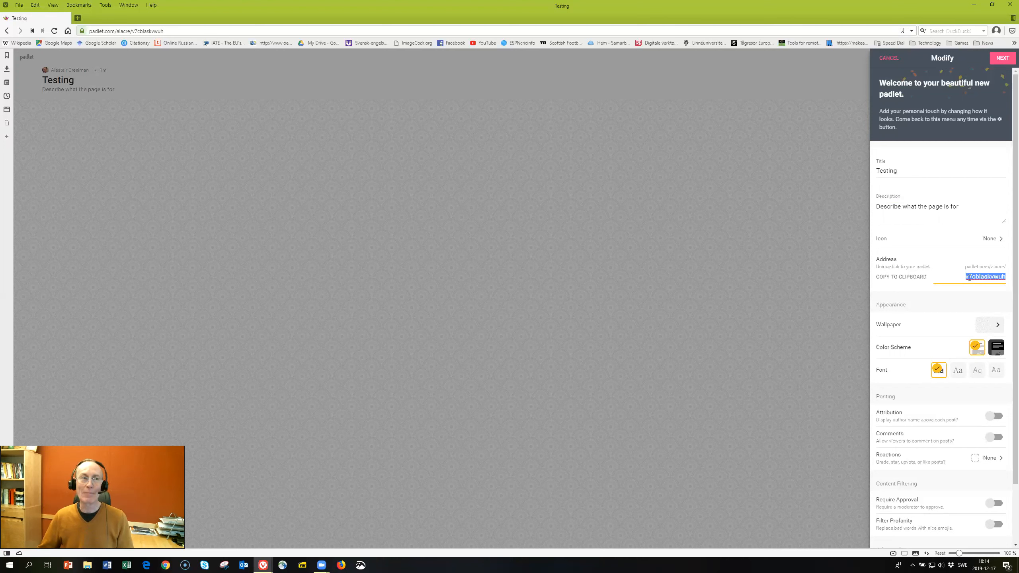
type("testing")
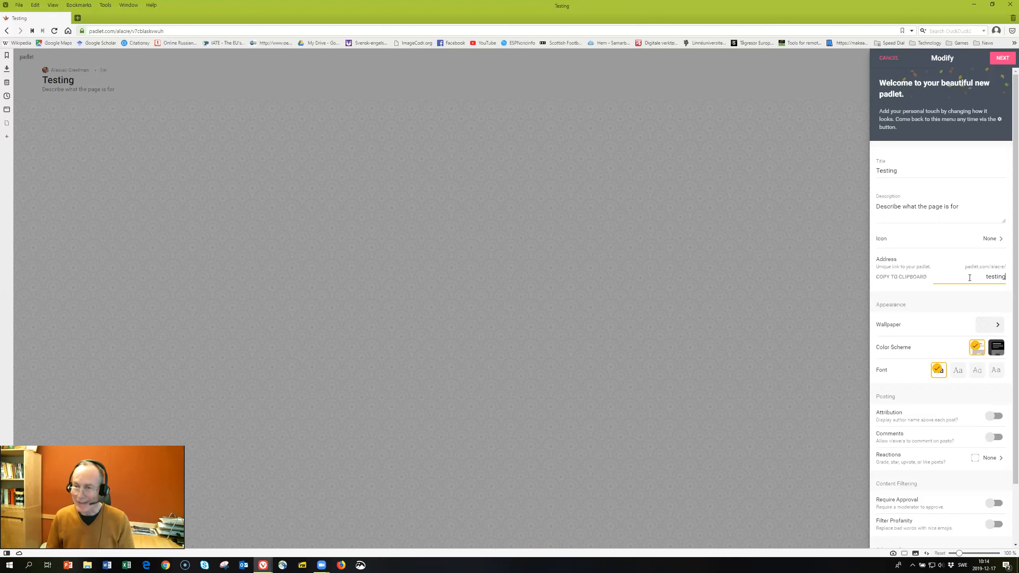
left_click(881, 281)
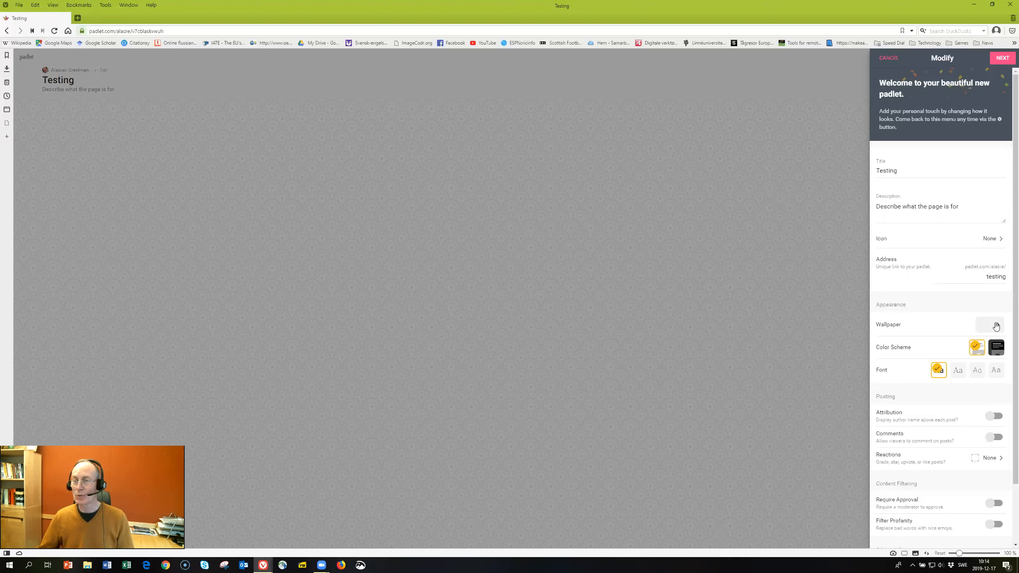
Browse the solid color and picture wallpapers and apply the Orchid picture as the padlet's wallpaper
left_click(996, 327)
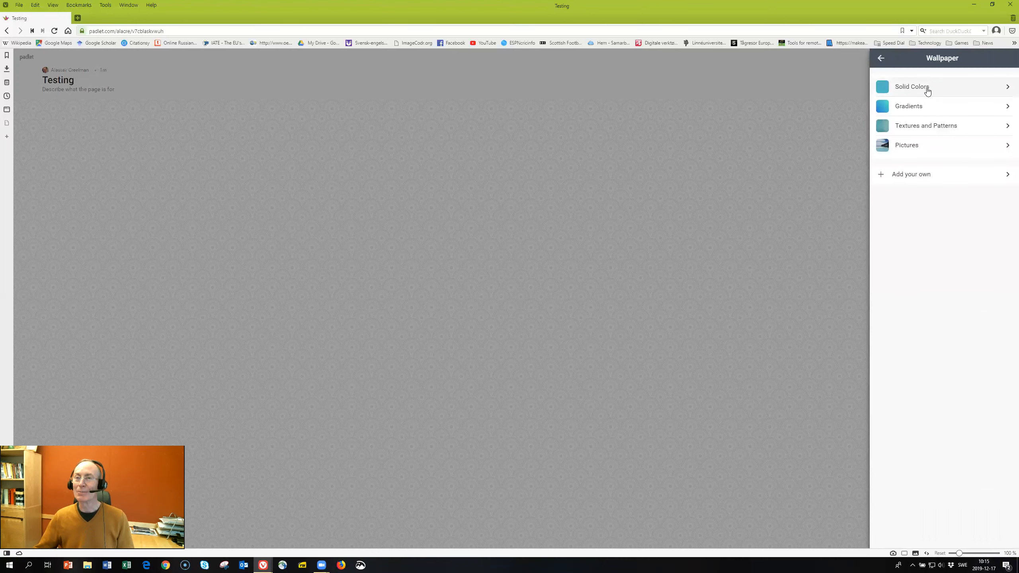
left_click(927, 91)
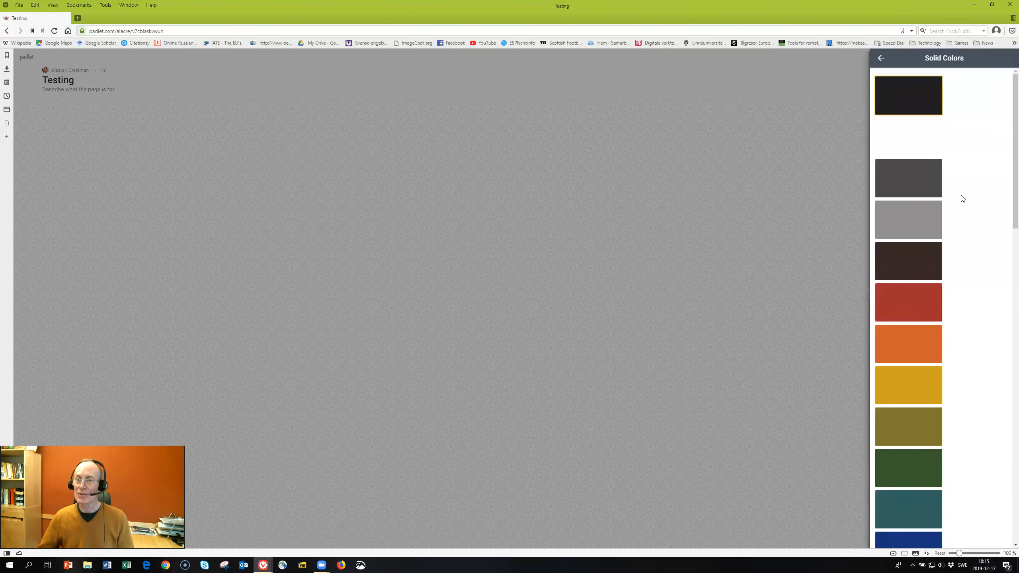
left_click(880, 60)
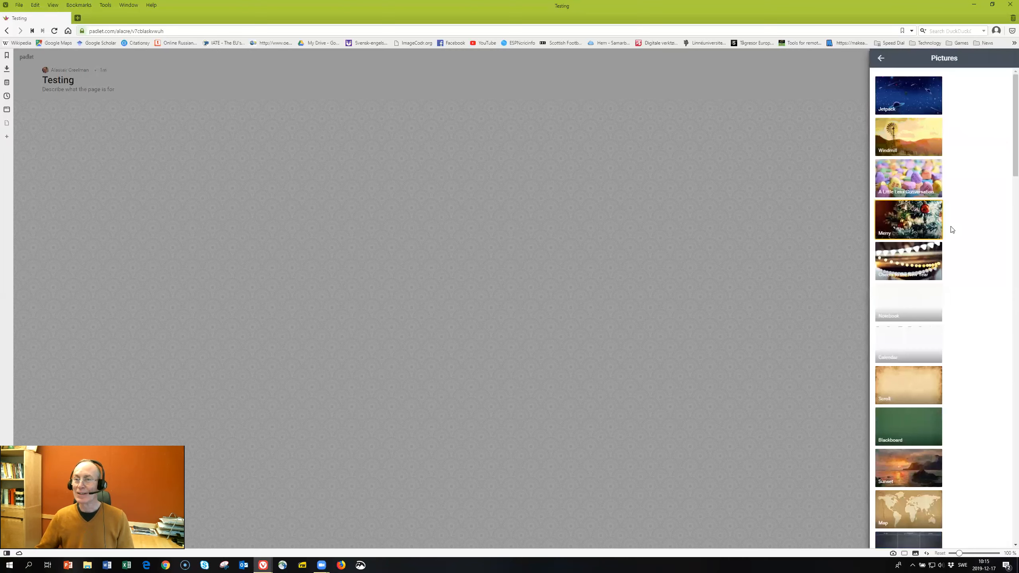
scroll(963, 225, "down", 3)
scroll(964, 227, "down", 10)
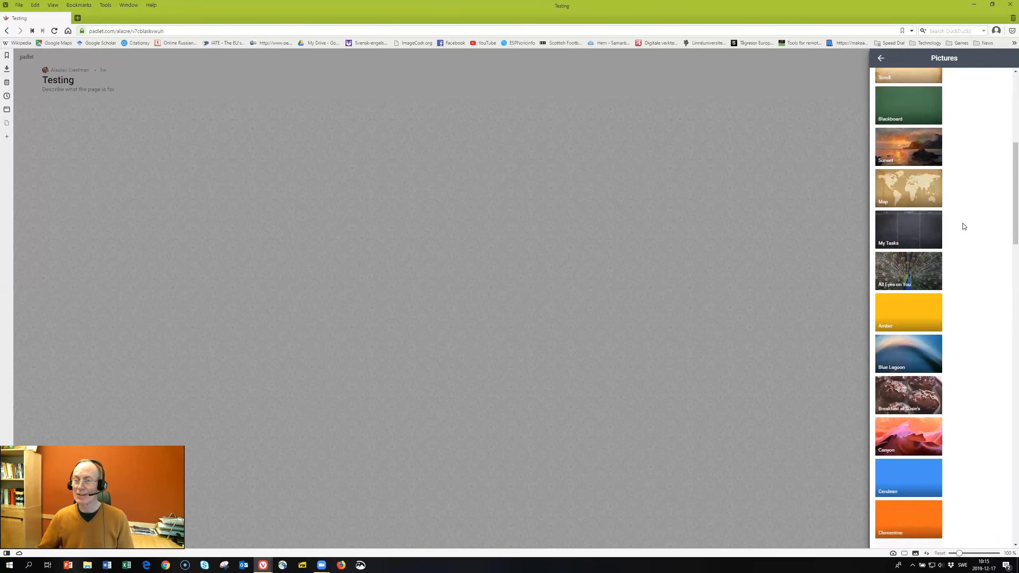
scroll(964, 227, "down", 4)
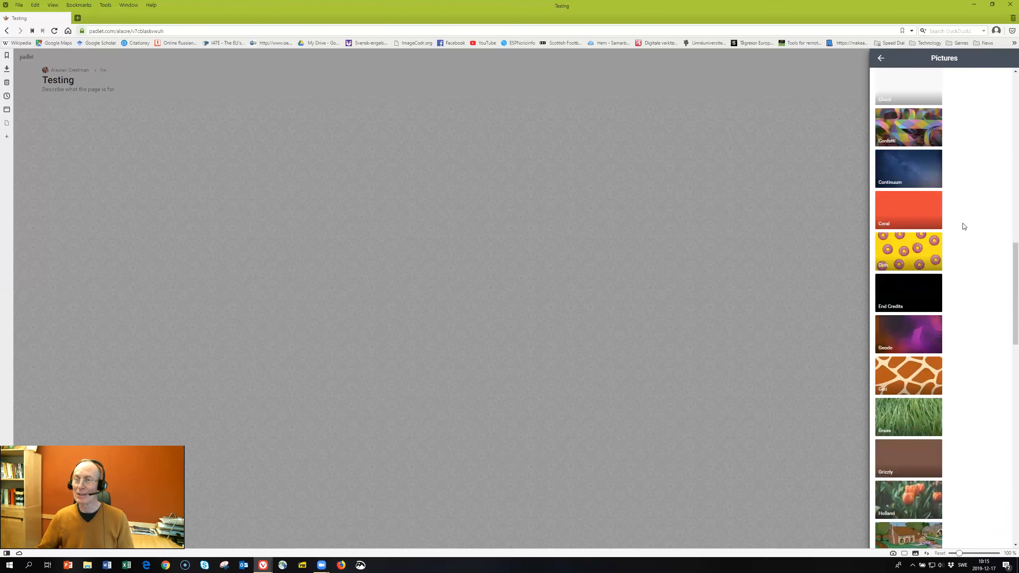
scroll(964, 227, "down", 3)
scroll(964, 227, "down", 2)
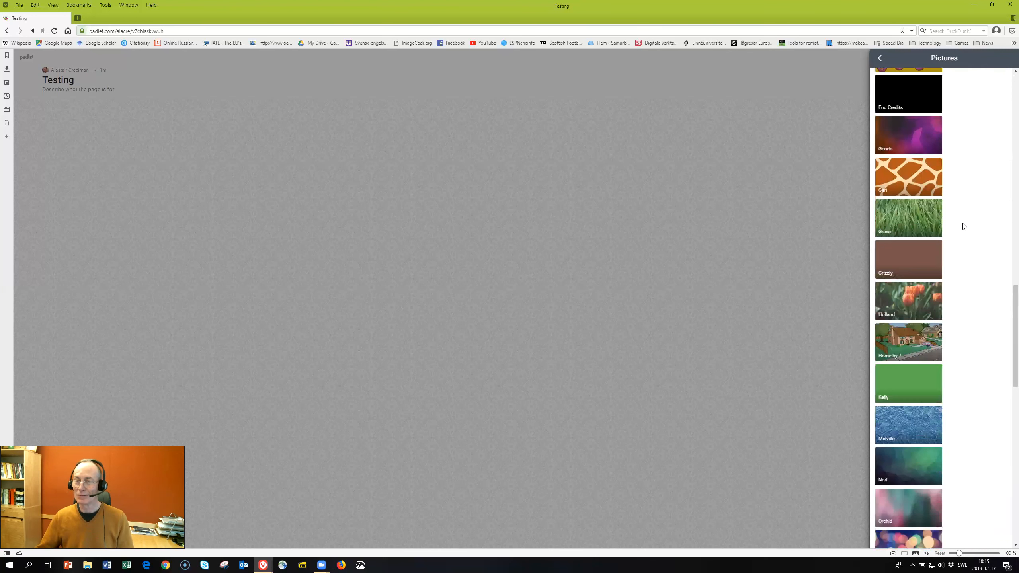
scroll(963, 225, "down", 3)
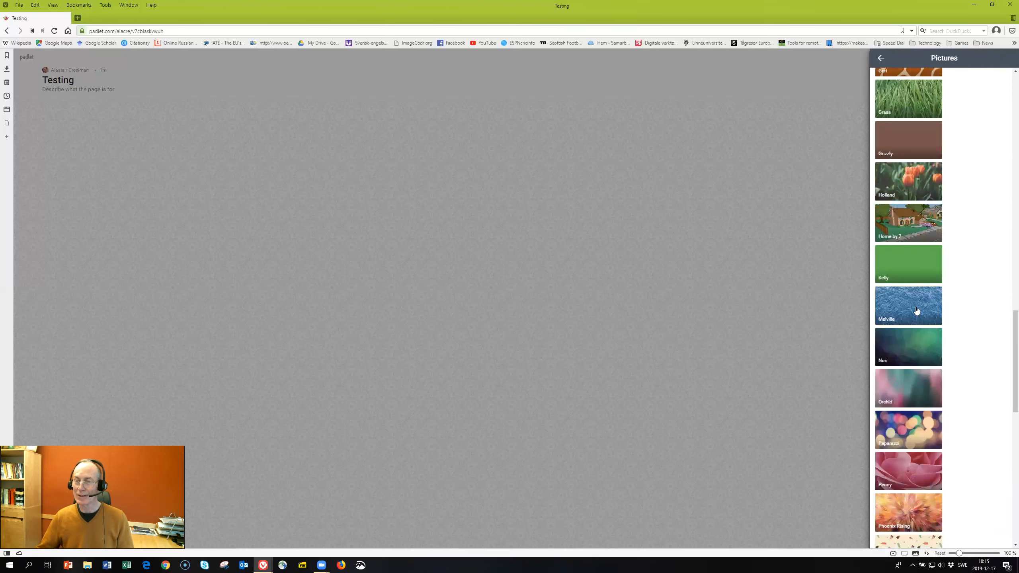
left_click(908, 390)
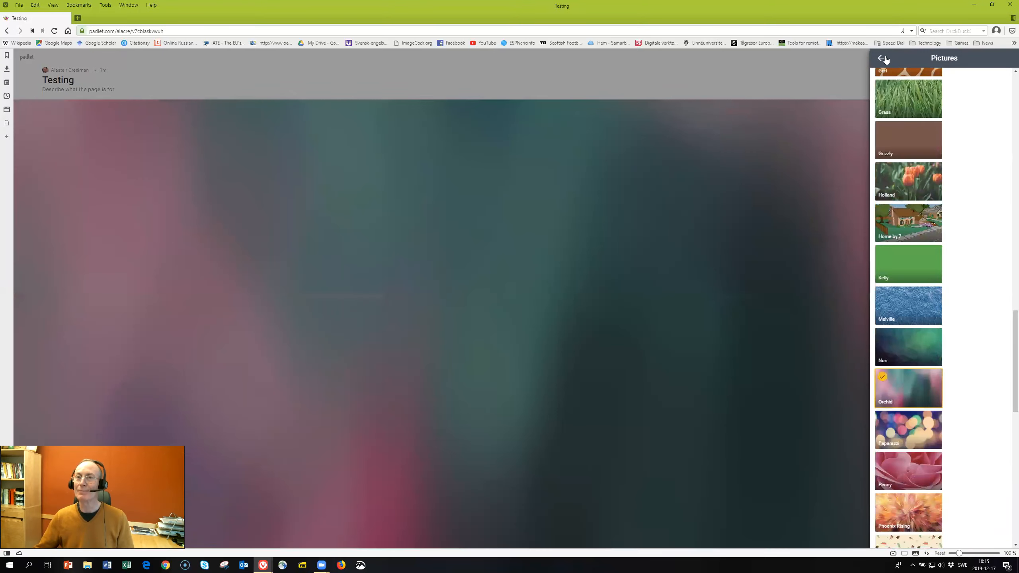
left_click(880, 59)
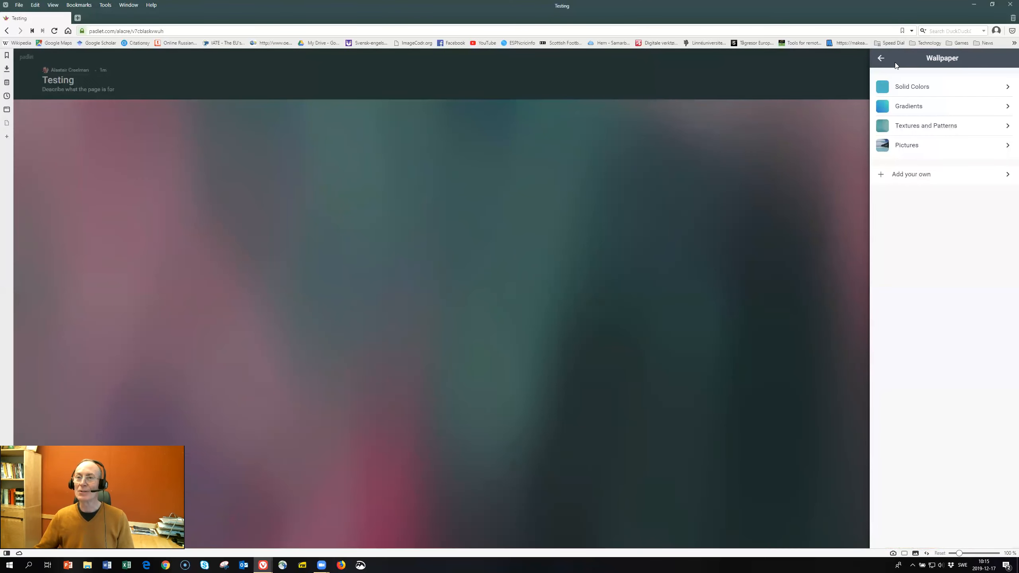
left_click(882, 59)
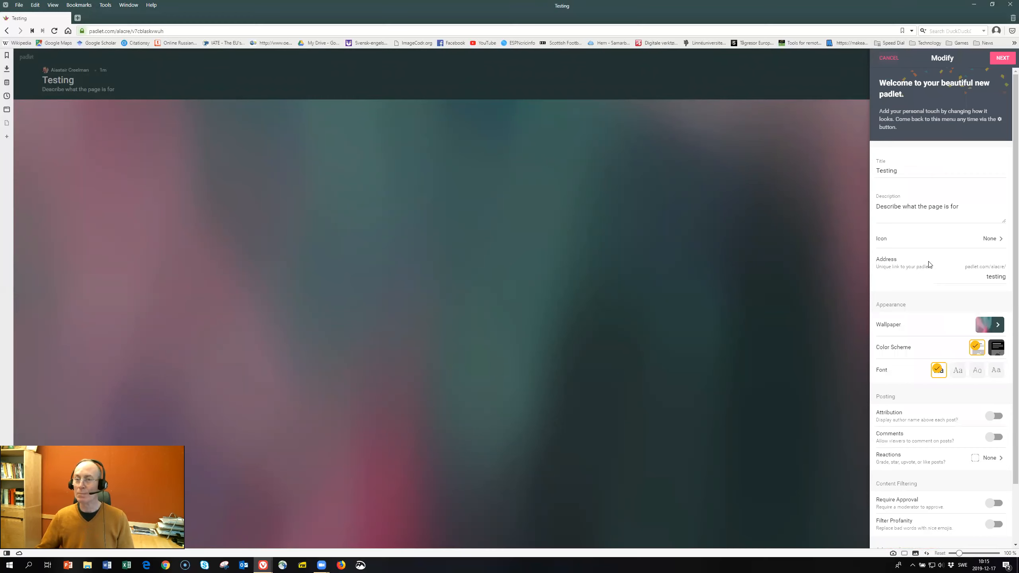
Switch author attribution on and back off, and allow viewers to comment on posts
scroll(934, 281, "down", 2)
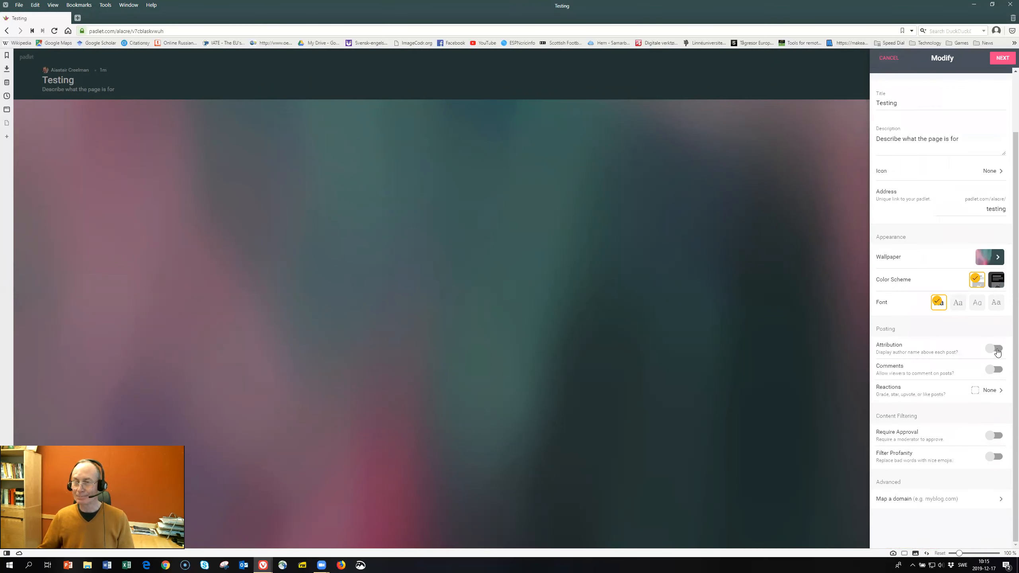
left_click(995, 348)
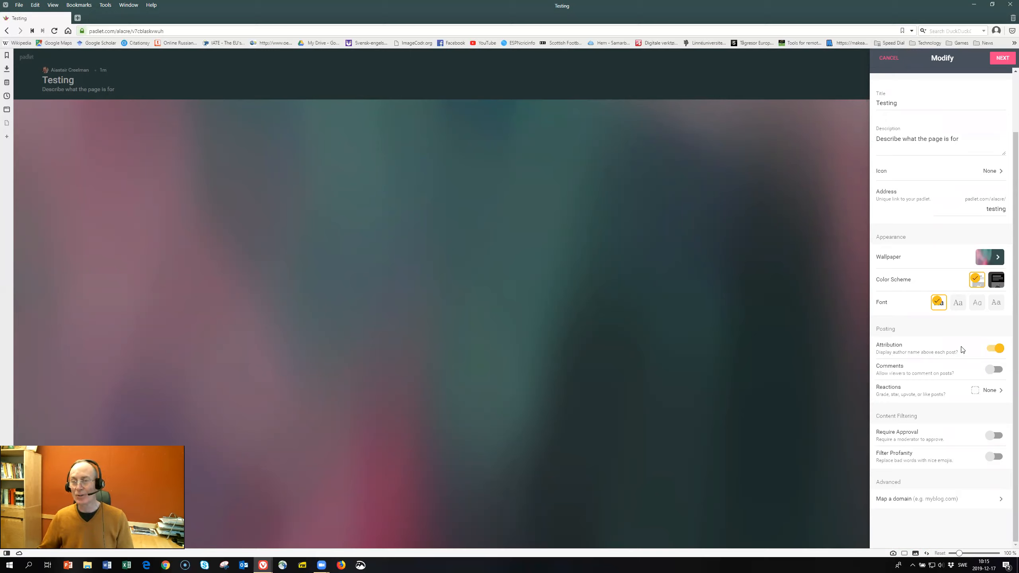
left_click(987, 351)
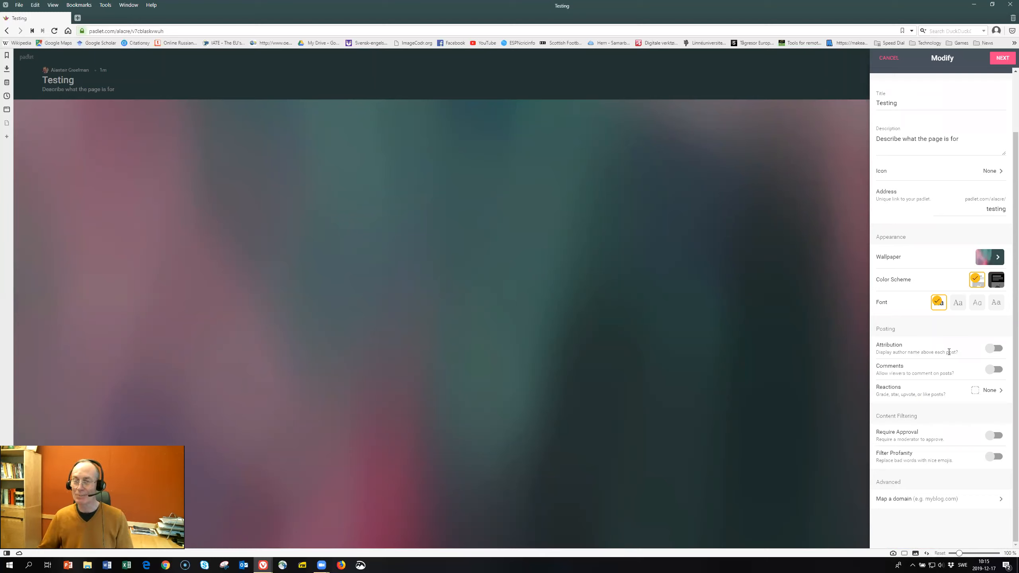
left_click(998, 370)
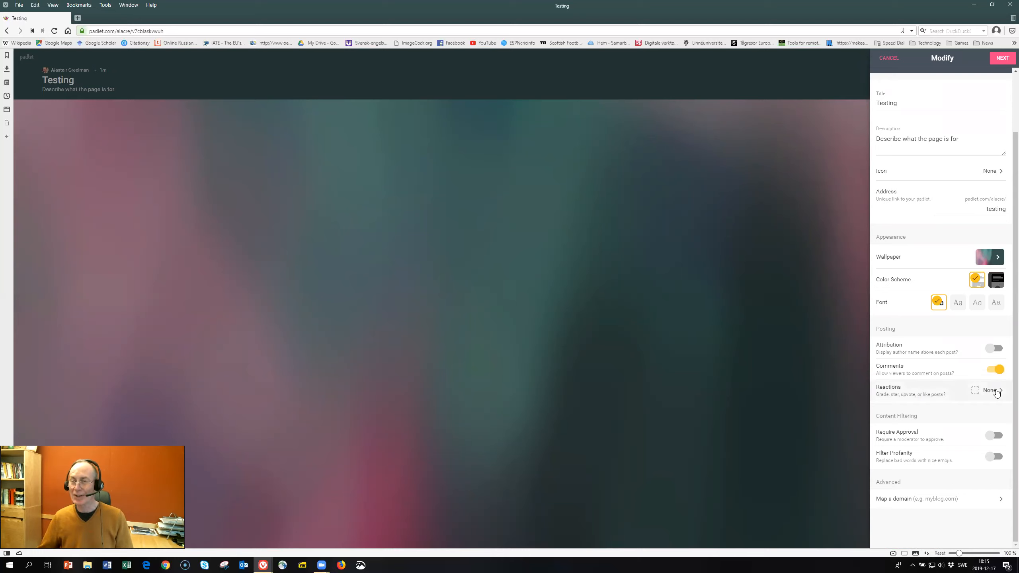
Set the post reactions to Like and finish the padlet setup to start posting
left_click(997, 392)
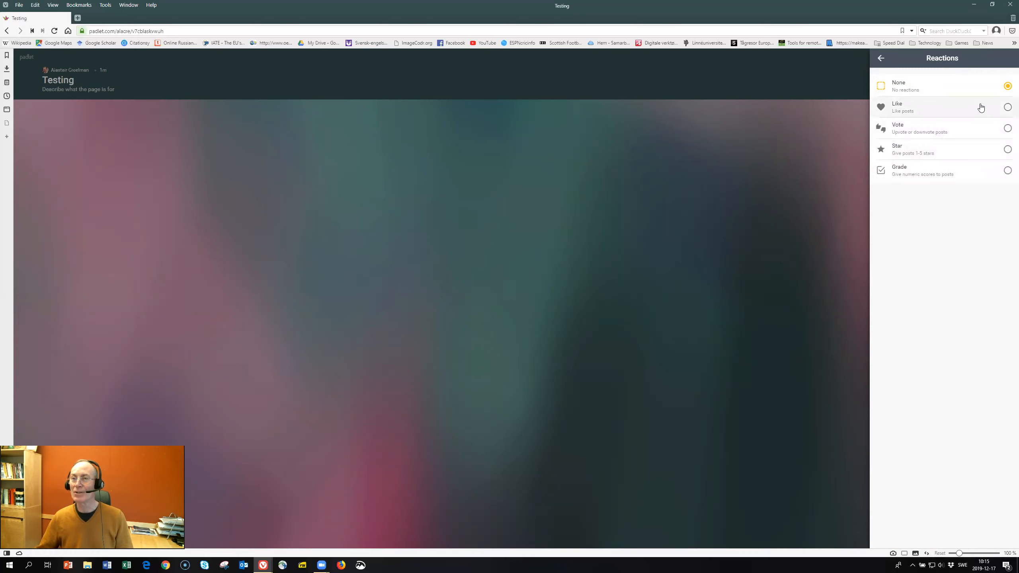
left_click(1008, 107)
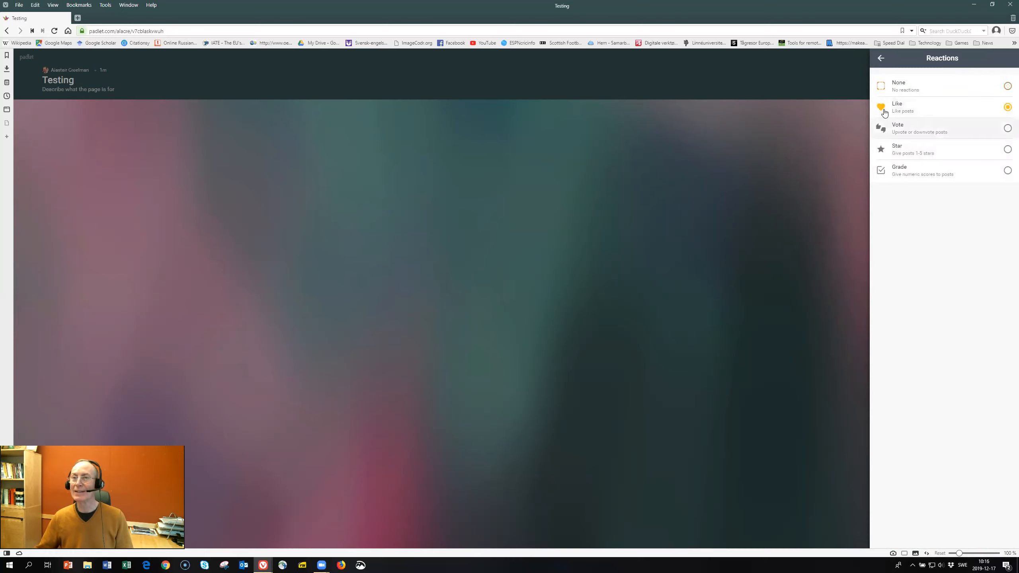
left_click(881, 58)
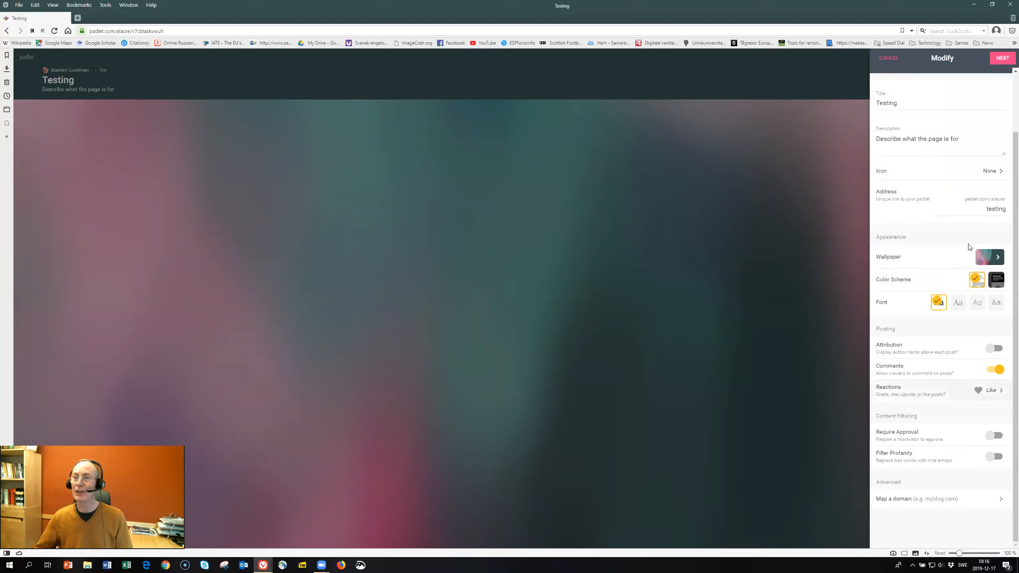
left_click(1001, 57)
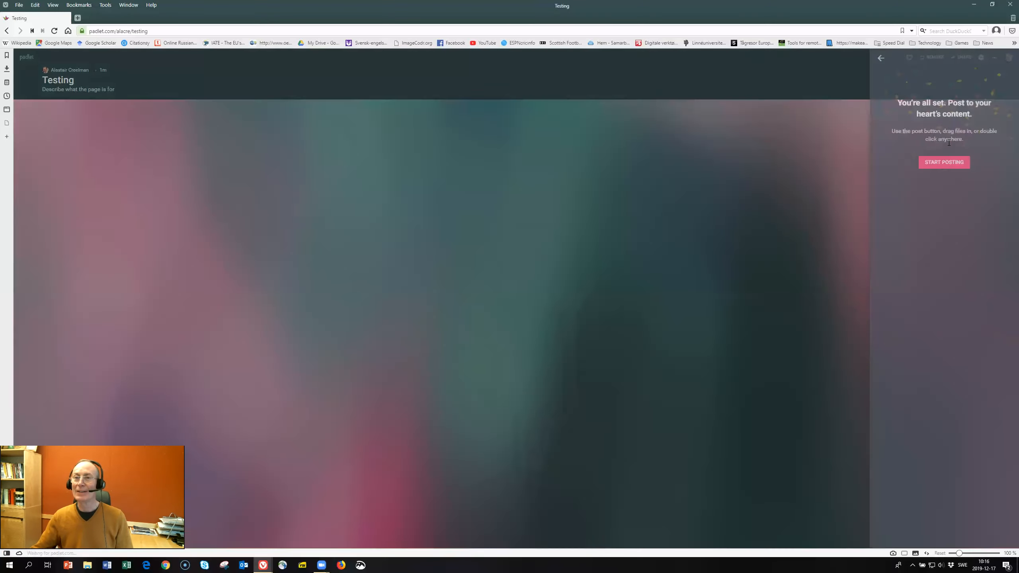
left_click(945, 161)
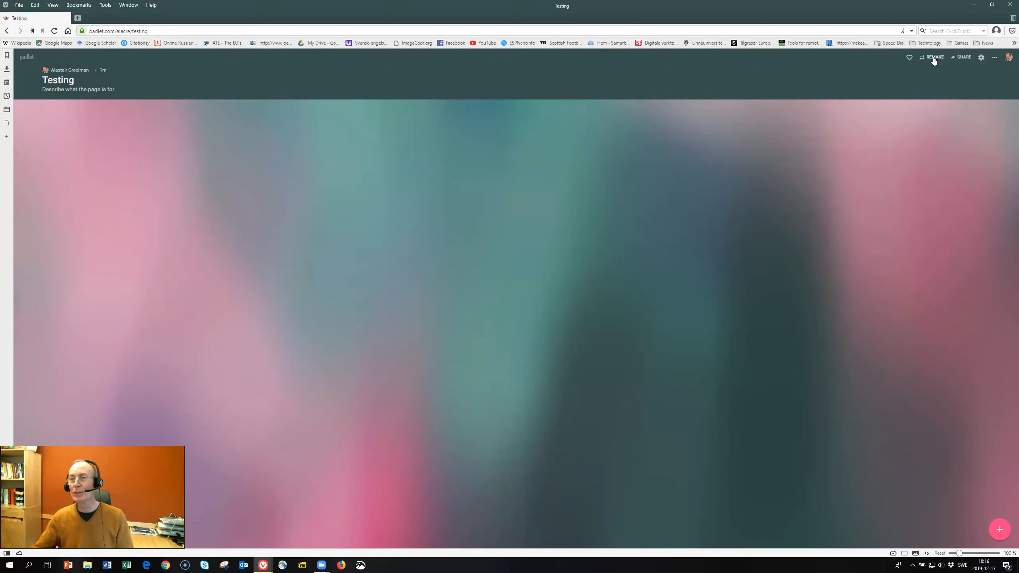
Review the padlet's sharing options, its privacy levels and the available visitor permissions
left_click(963, 57)
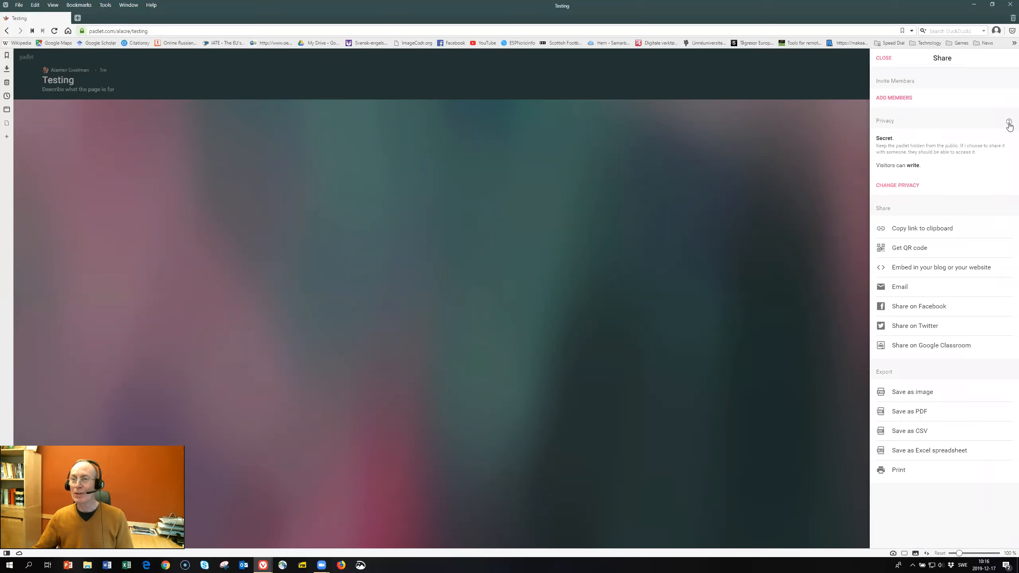
left_click(898, 185)
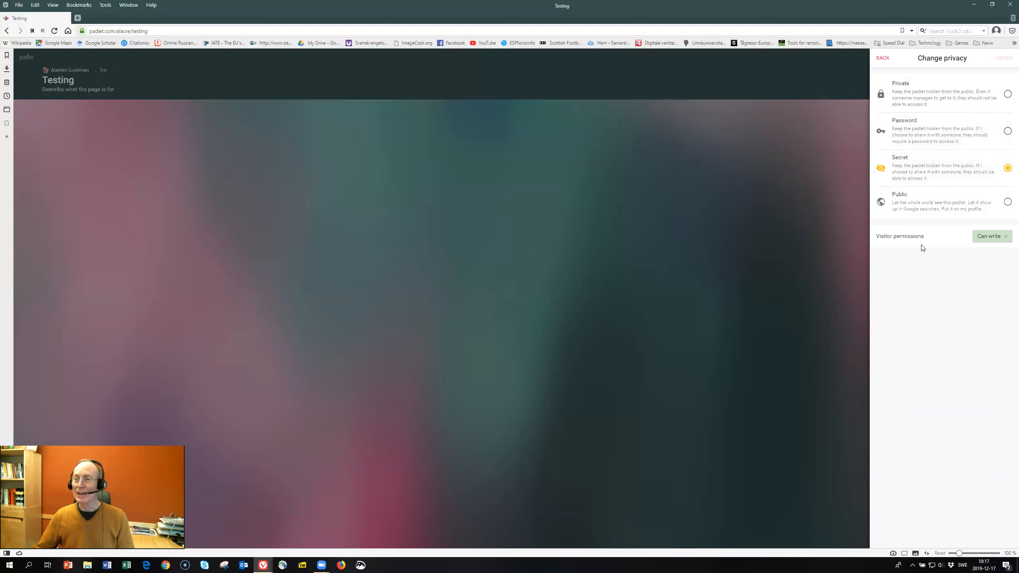
left_click(1008, 237)
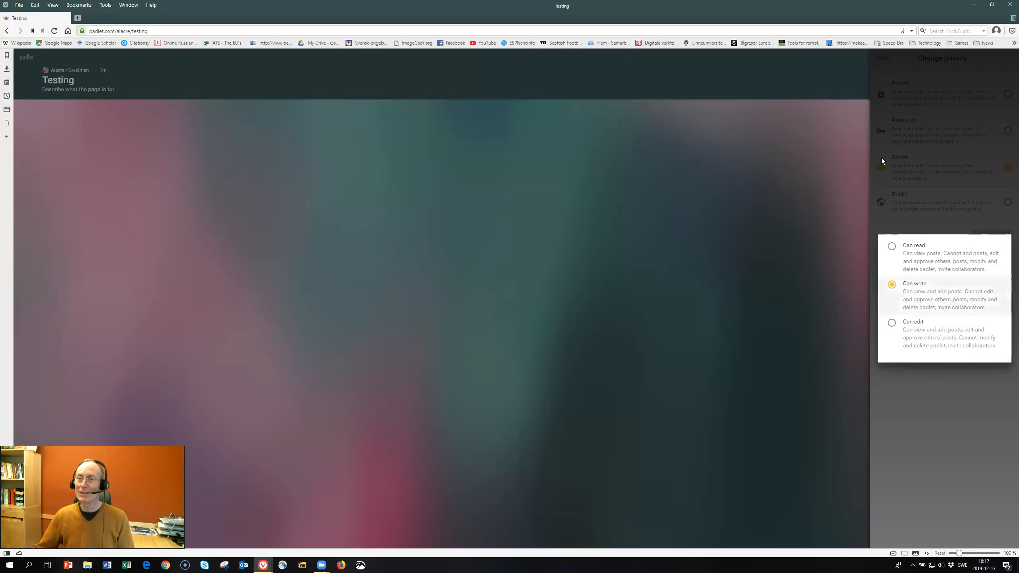
left_click(880, 111)
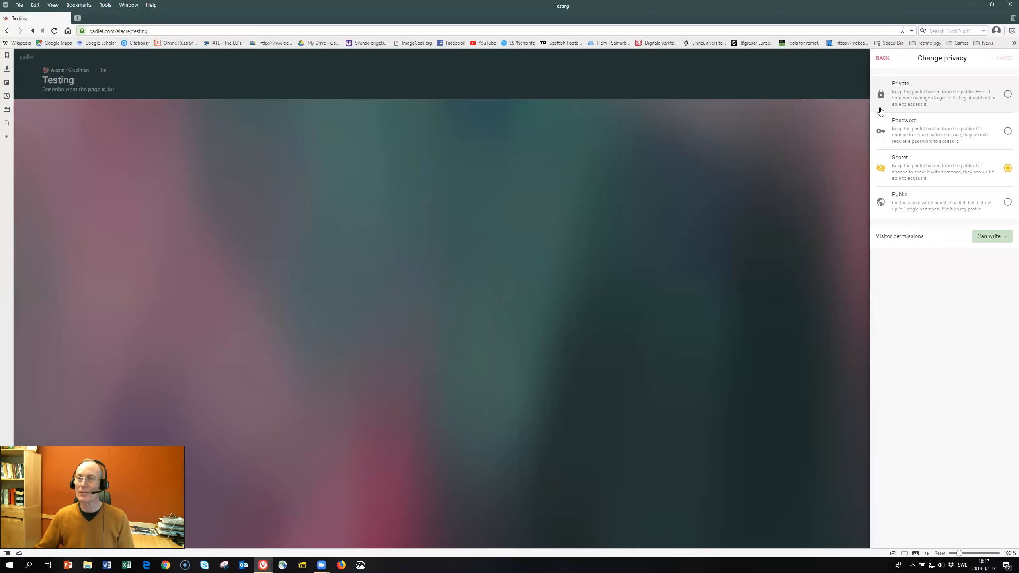
Leave the sharing options, create a new post on the canvas and move it to the middle of the page
left_click(883, 59)
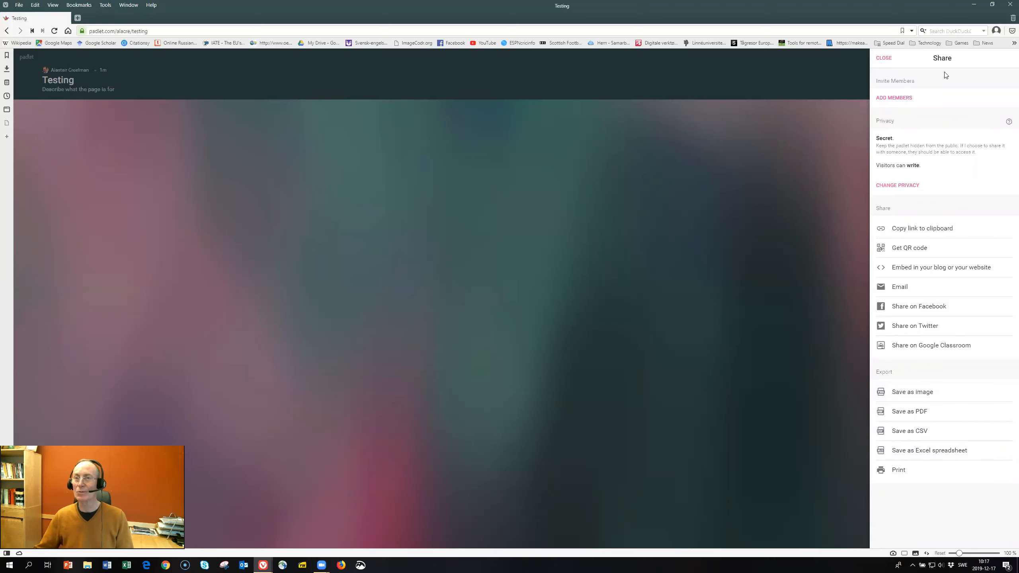
left_click(884, 58)
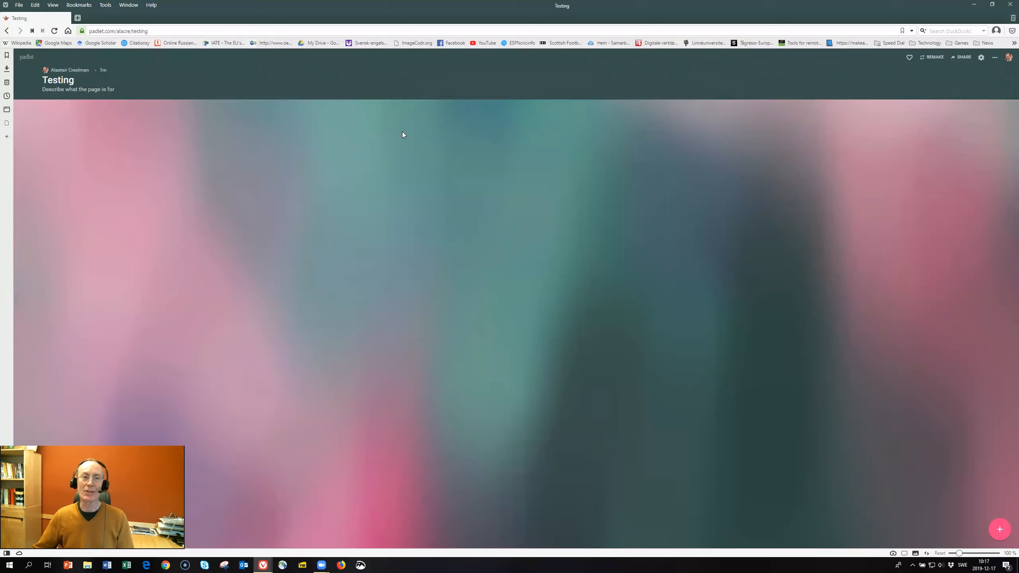
double_click(454, 162)
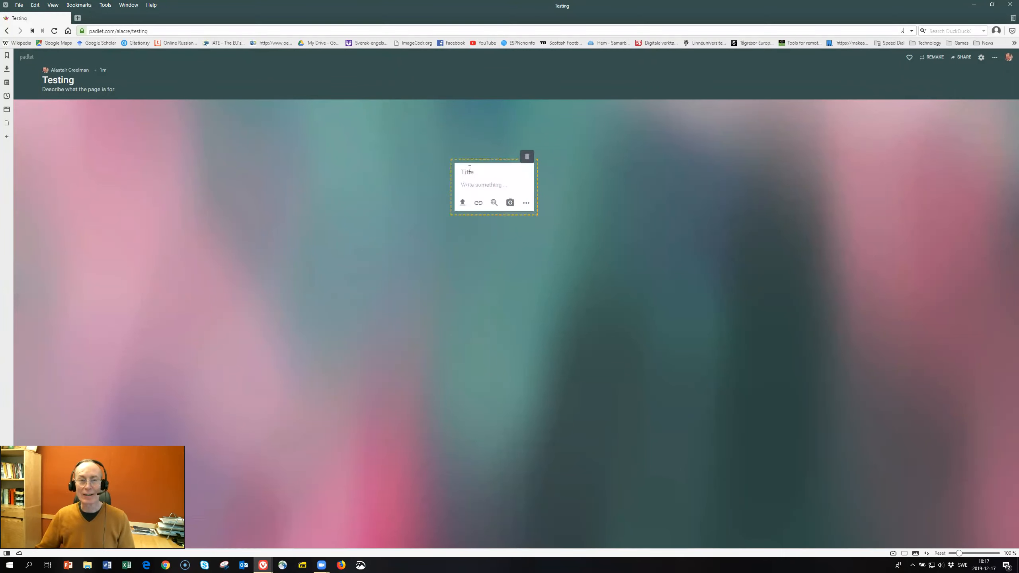
left_click_drag(958, 553, 971, 554)
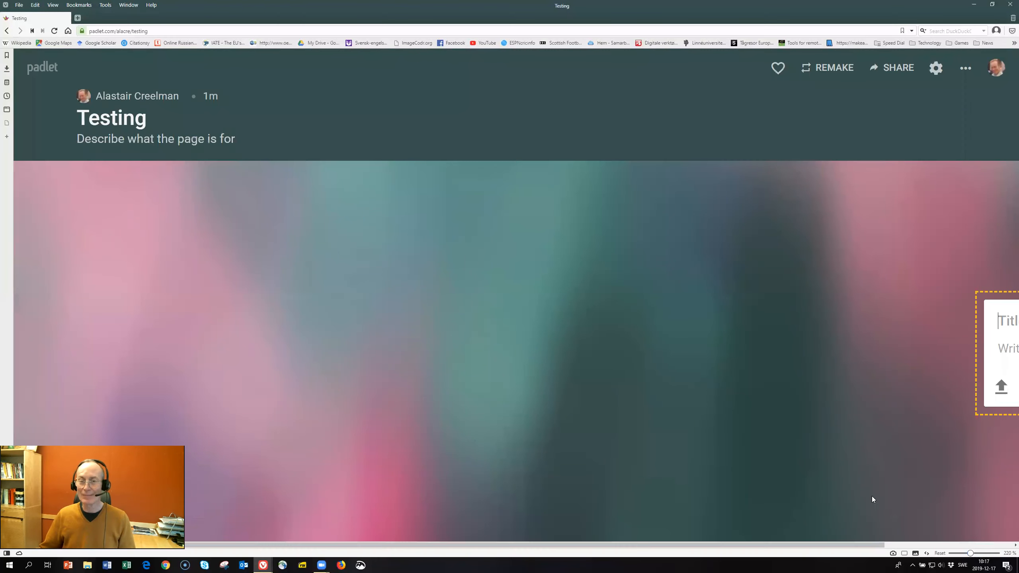
left_click_drag(638, 543, 967, 526)
left_click(922, 325)
left_click_drag(908, 295, 532, 210)
Enter "Title" as the heading of the new post
left_click(483, 235)
type("Titale")
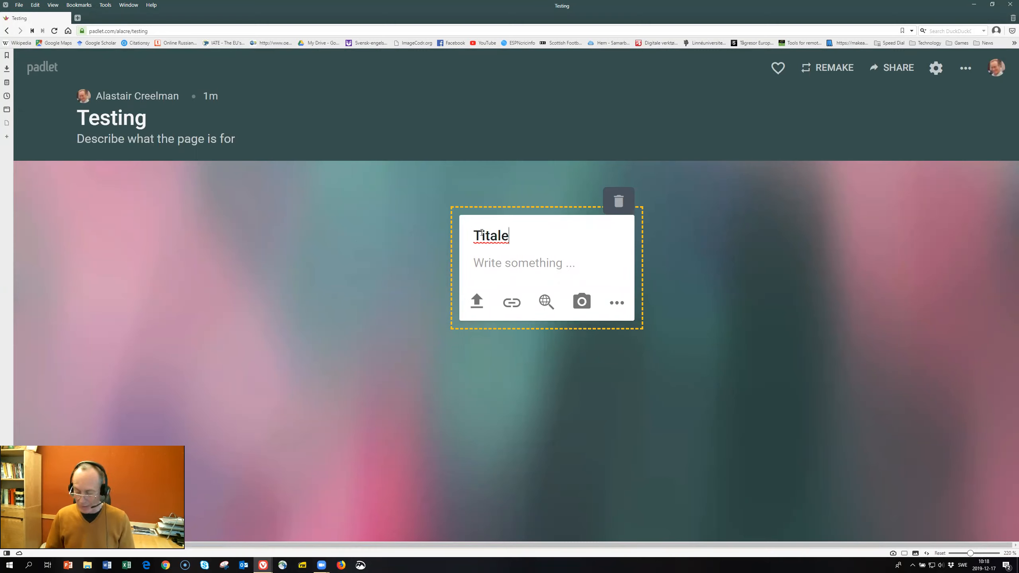
key("BackSpace")
type("le")
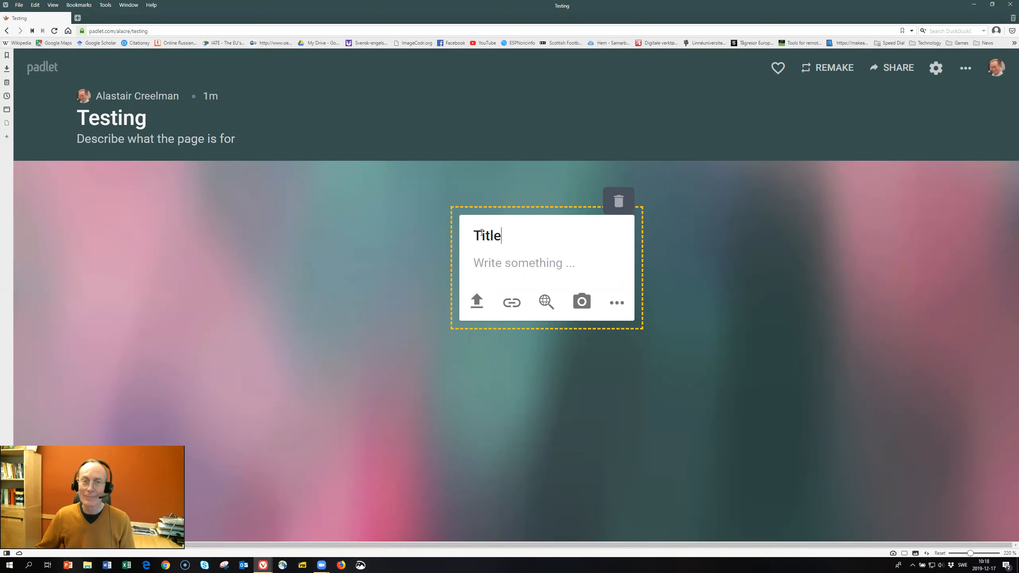
Enter the body text "ehfio pioj rfj rgj gj gj porjg jgoaen -vkndo k rghi prg gjä rgp kr år'g r'" and widen the post
left_click(489, 257)
type("ehf")
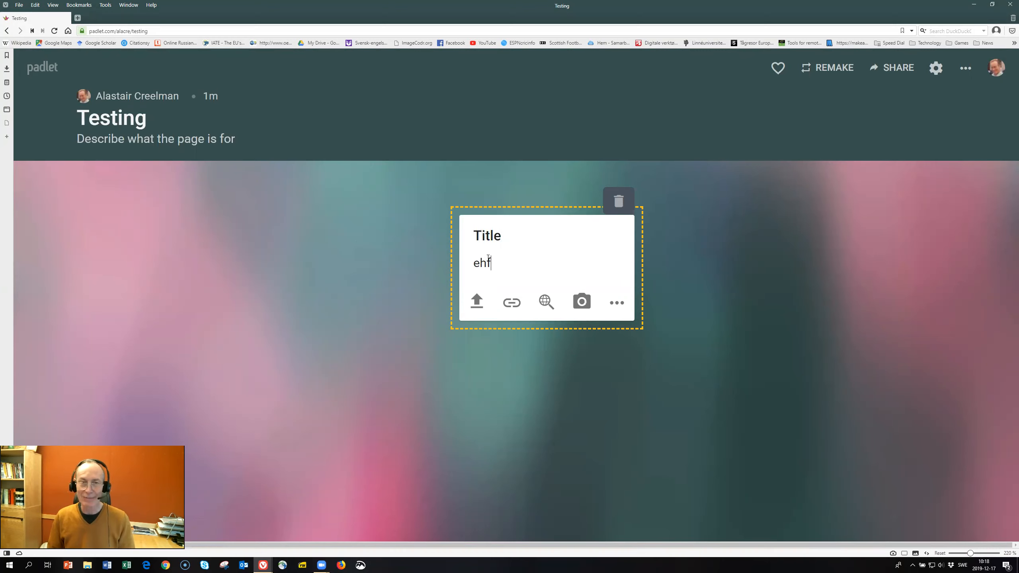
type("io pioj rfj rgj gj gj porjg jgoae")
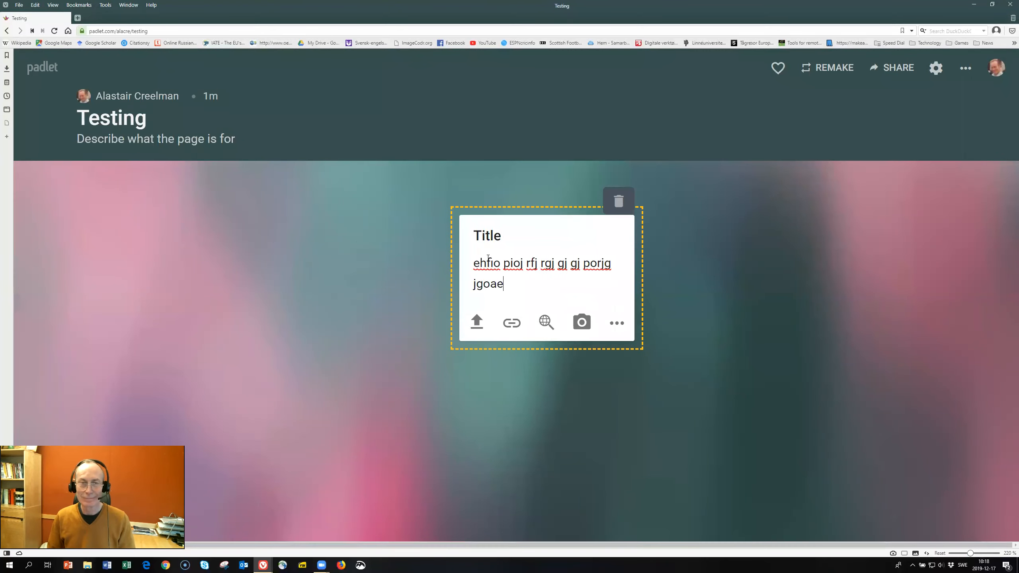
type("n -vkndo k rghi prg gj")
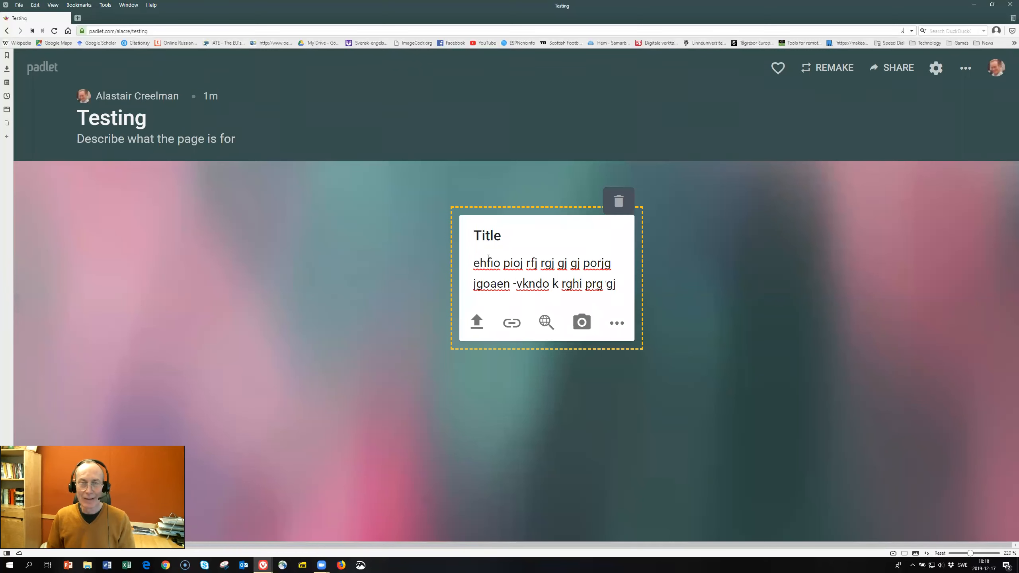
type("ä rgp kr år'g r'")
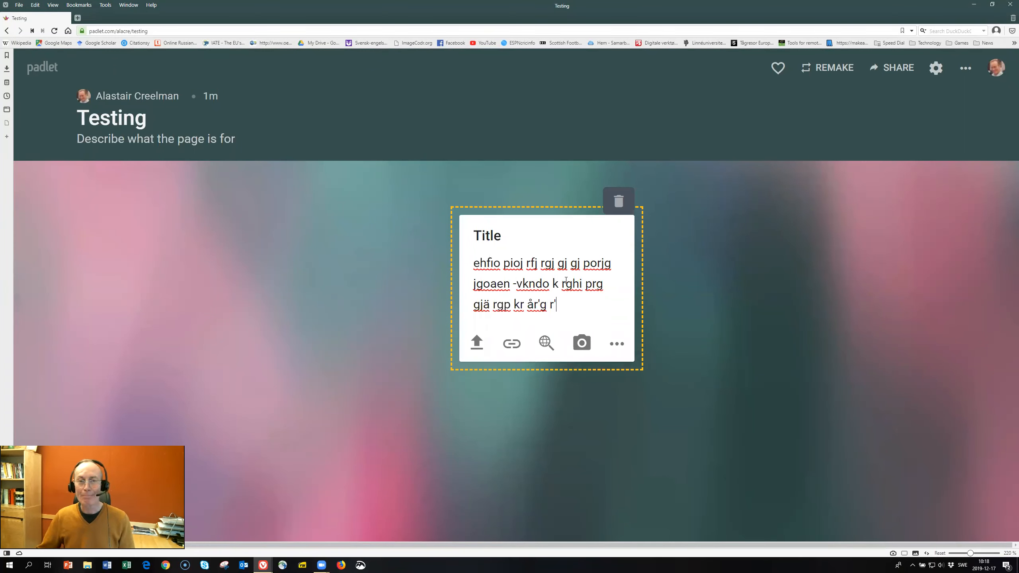
left_click_drag(635, 323, 784, 330)
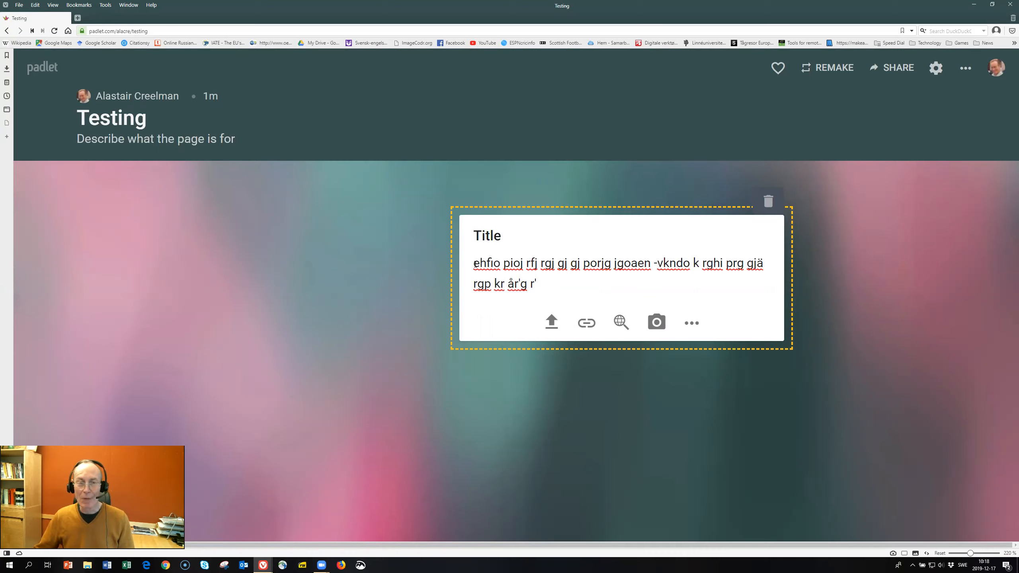
Format the post's body text as a highlighted, italic bullet point, trying bold and removing it again
left_click_drag(474, 264, 529, 277)
left_click(423, 230)
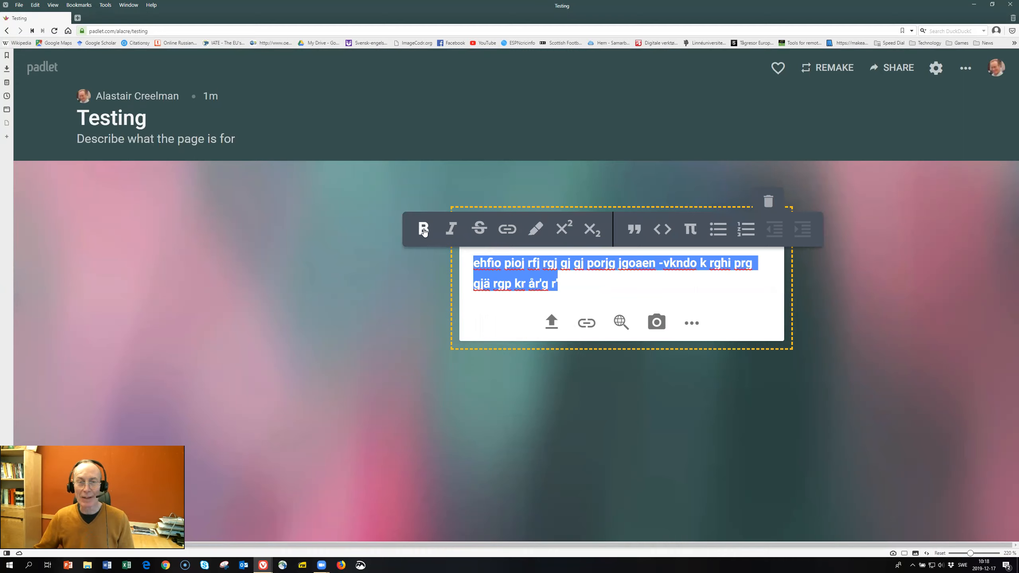
left_click(451, 230)
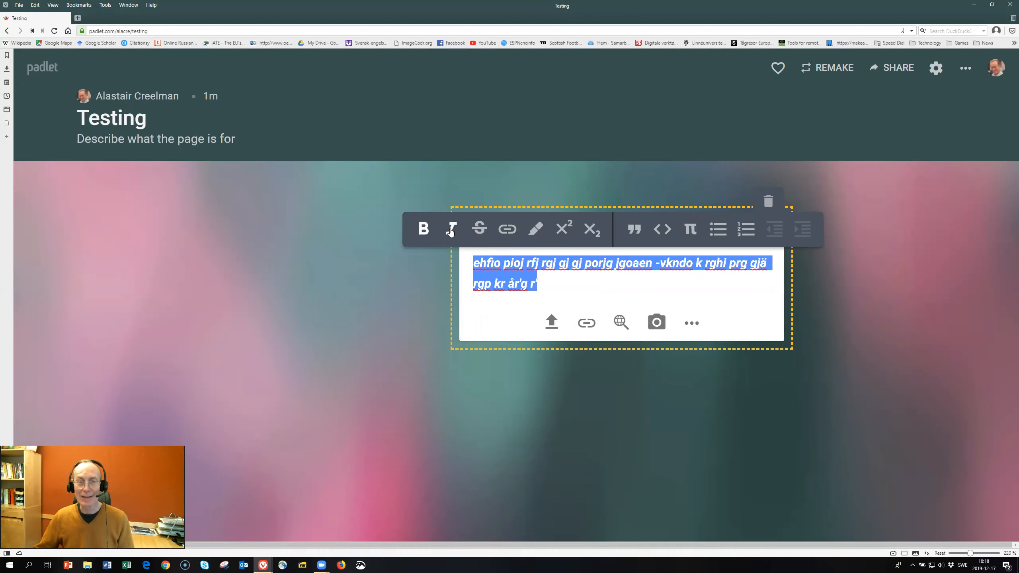
left_click(425, 230)
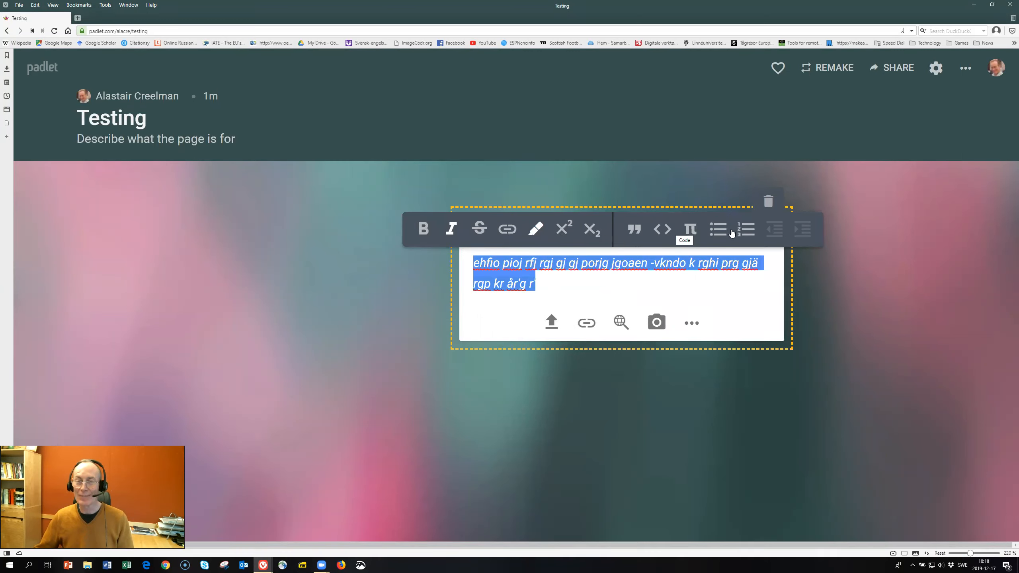
left_click(719, 230)
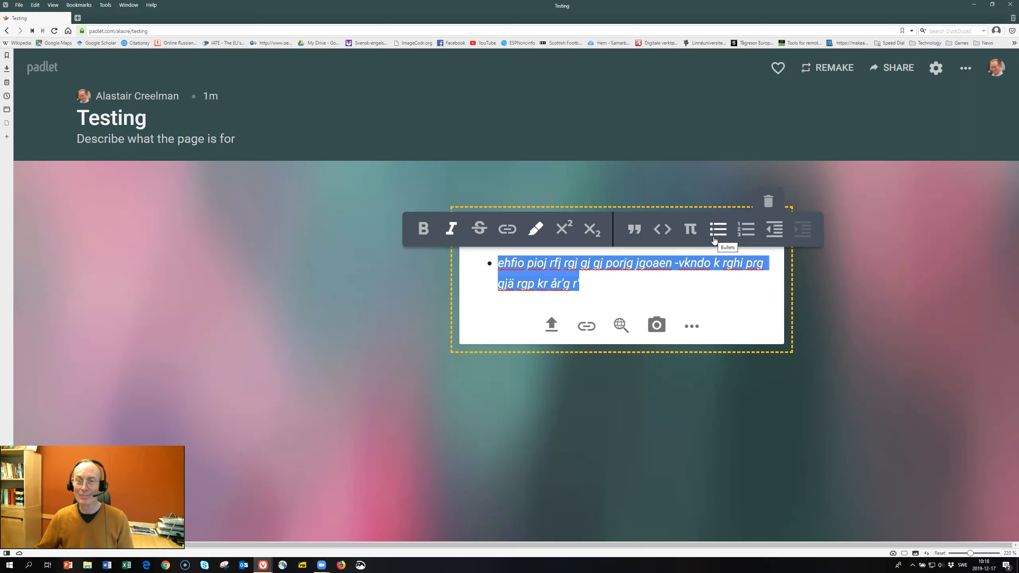
left_click(696, 288)
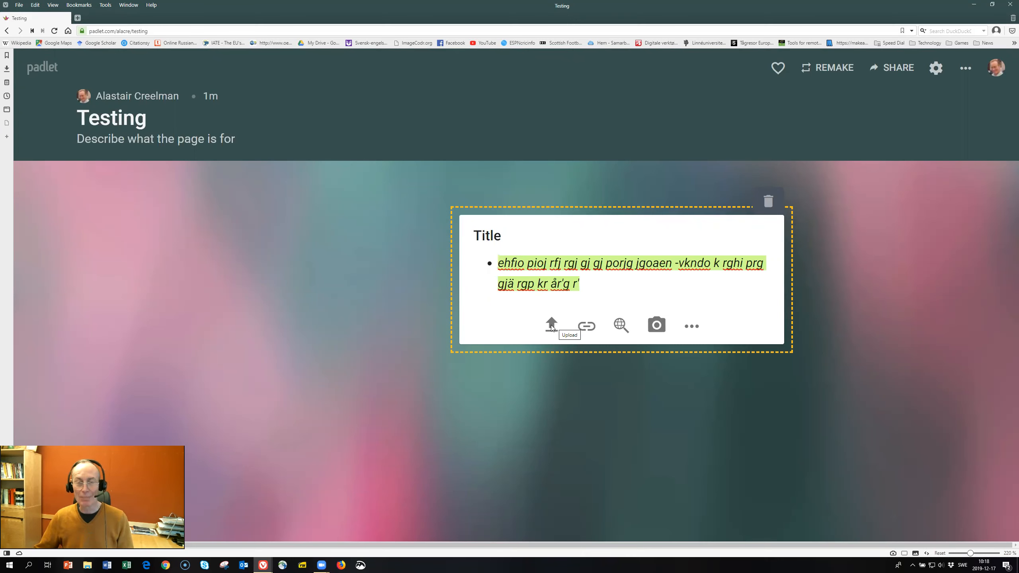
Review the post's file upload, URL link and web search attachment options without attaching anything
left_click(551, 327)
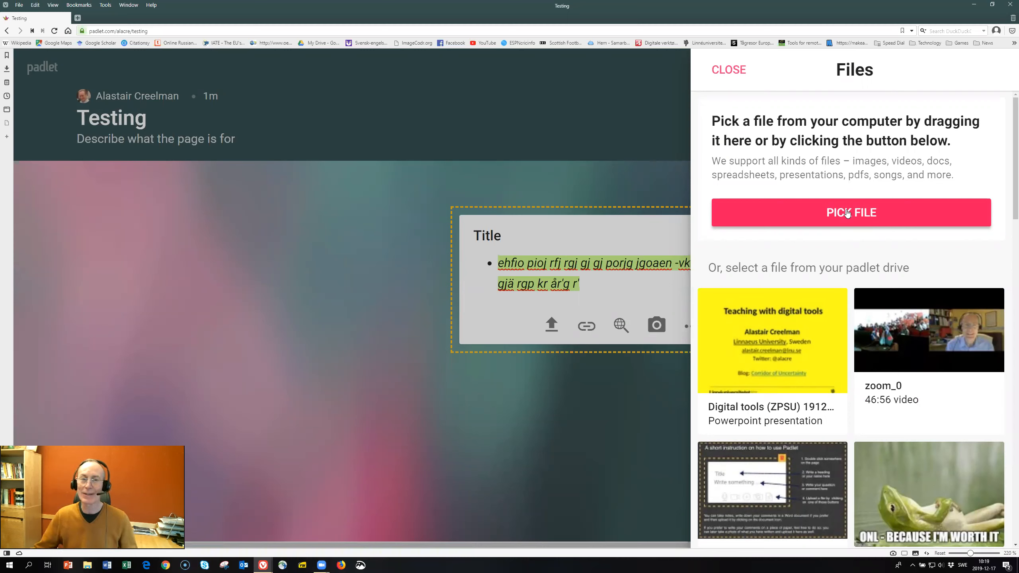
left_click(729, 70)
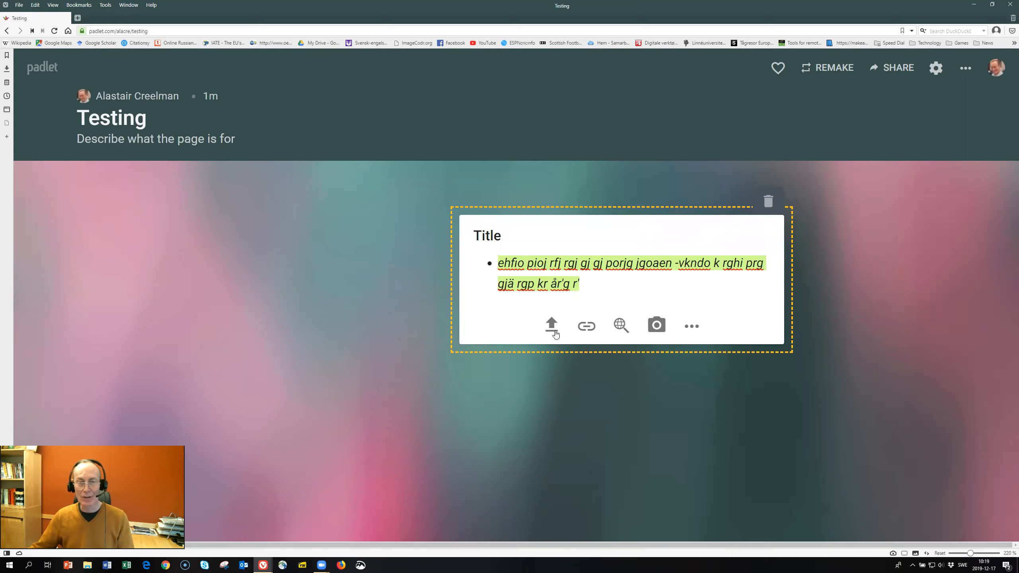
left_click(587, 327)
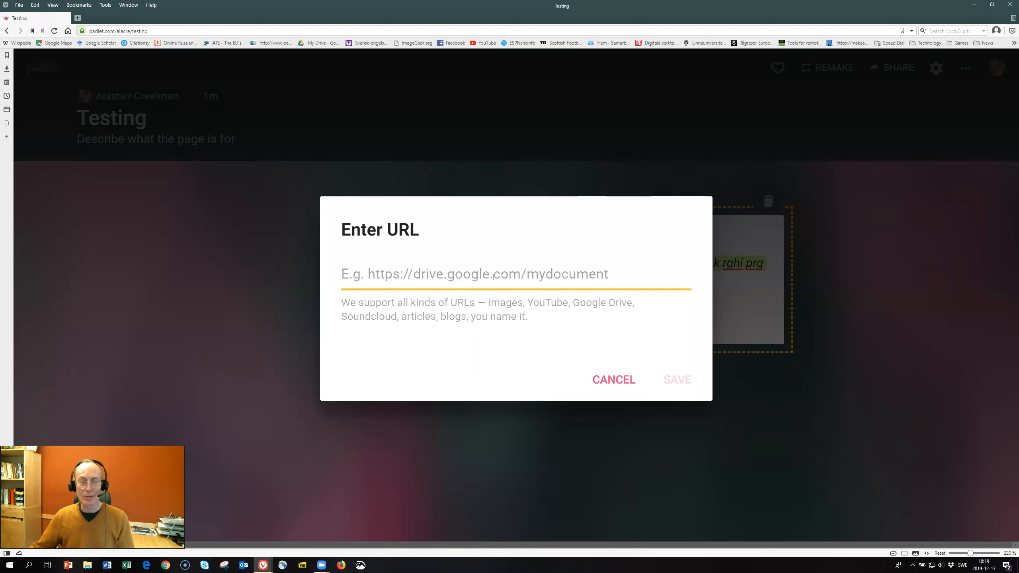
left_click(620, 378)
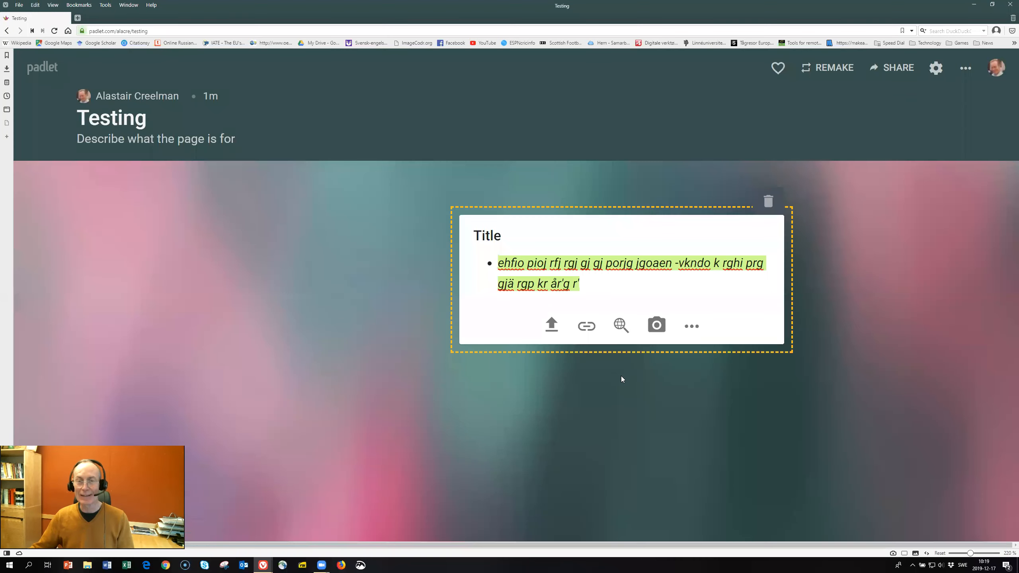
left_click(621, 325)
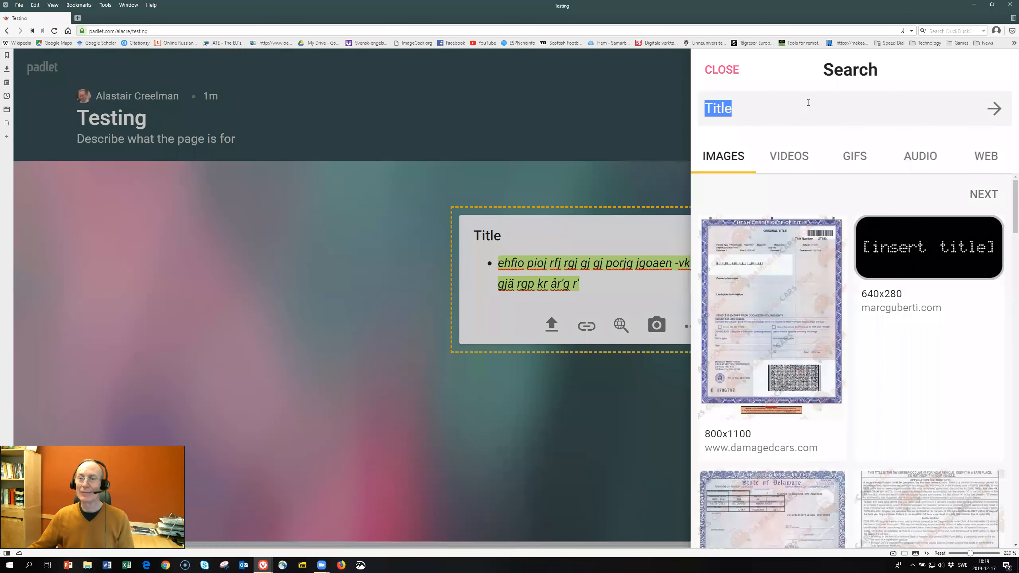
left_click(722, 69)
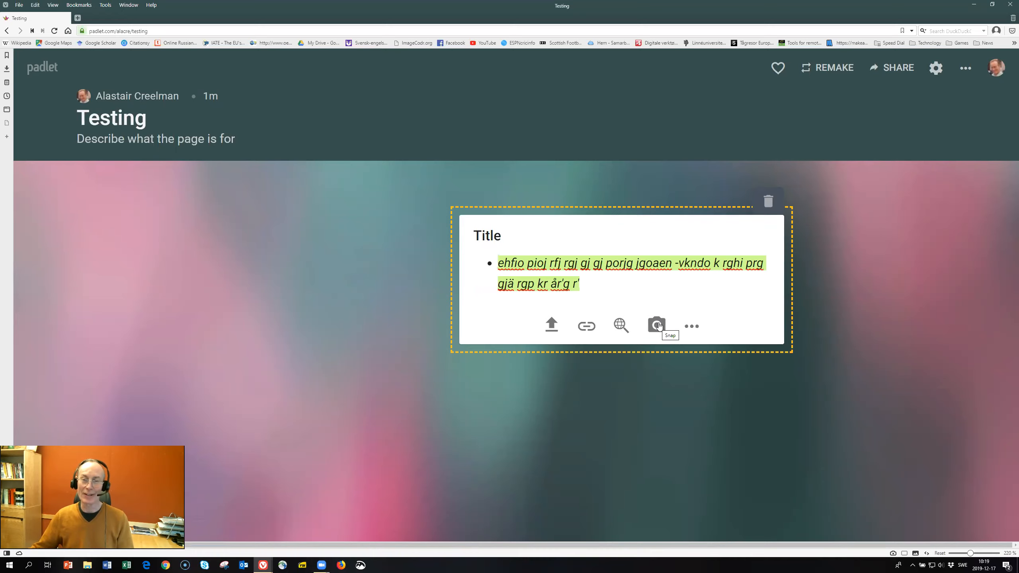
Review the full list of attachment types that can be added to the post
left_click(691, 328)
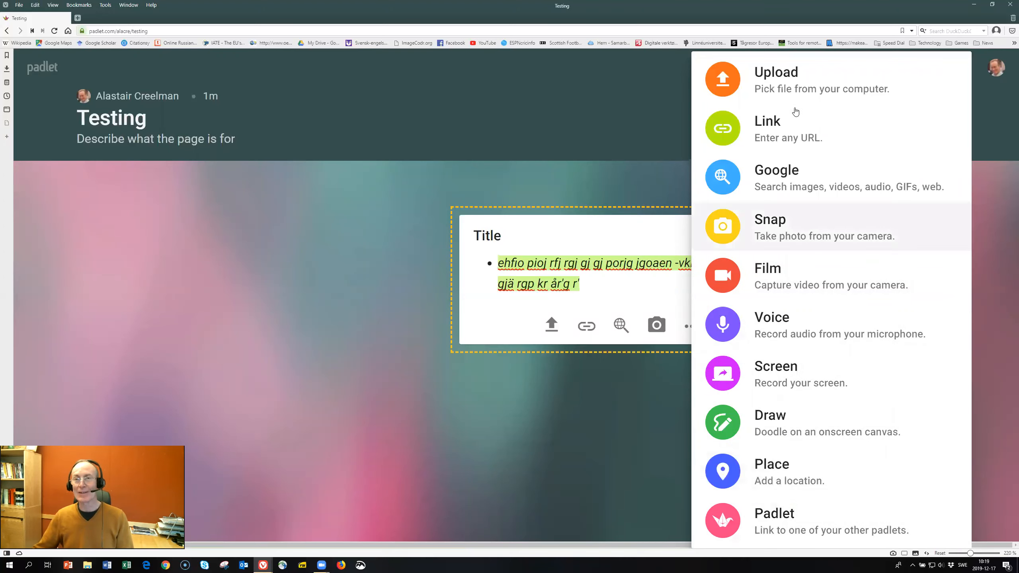
left_click(665, 370)
left_click(699, 326)
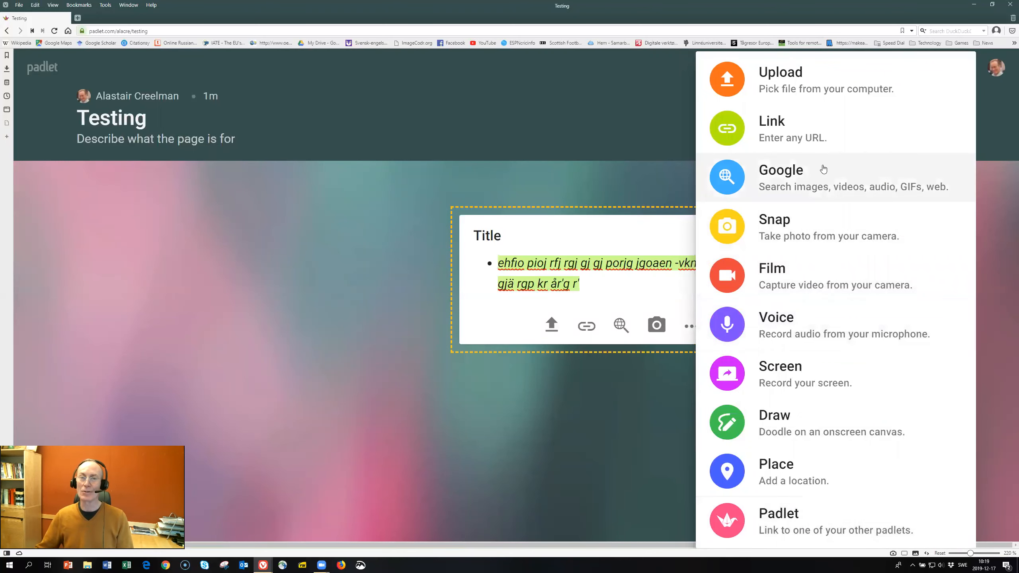
left_click(488, 444)
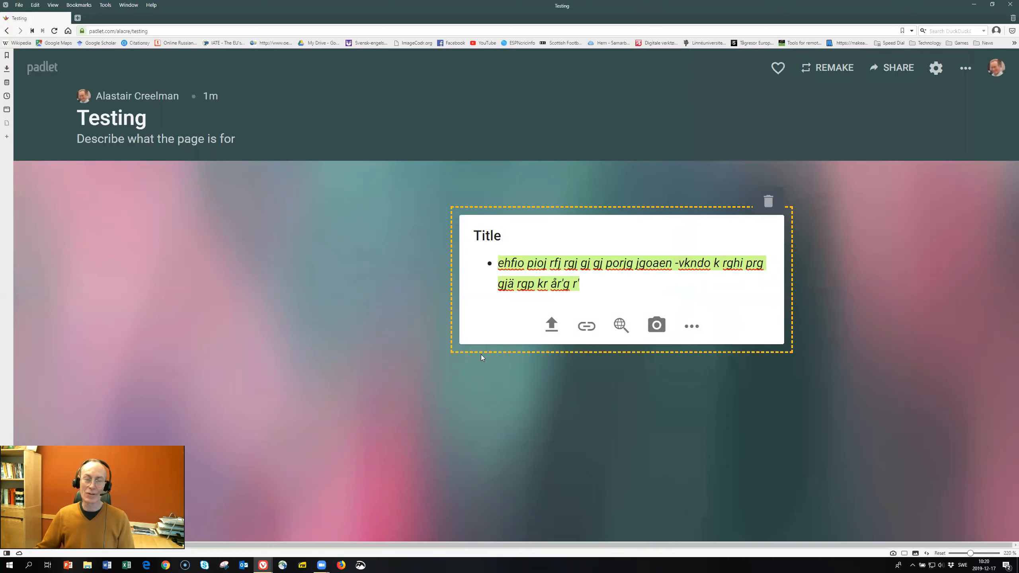
Finish editing the post and shift it slightly to the left on the canvas
left_click(827, 269)
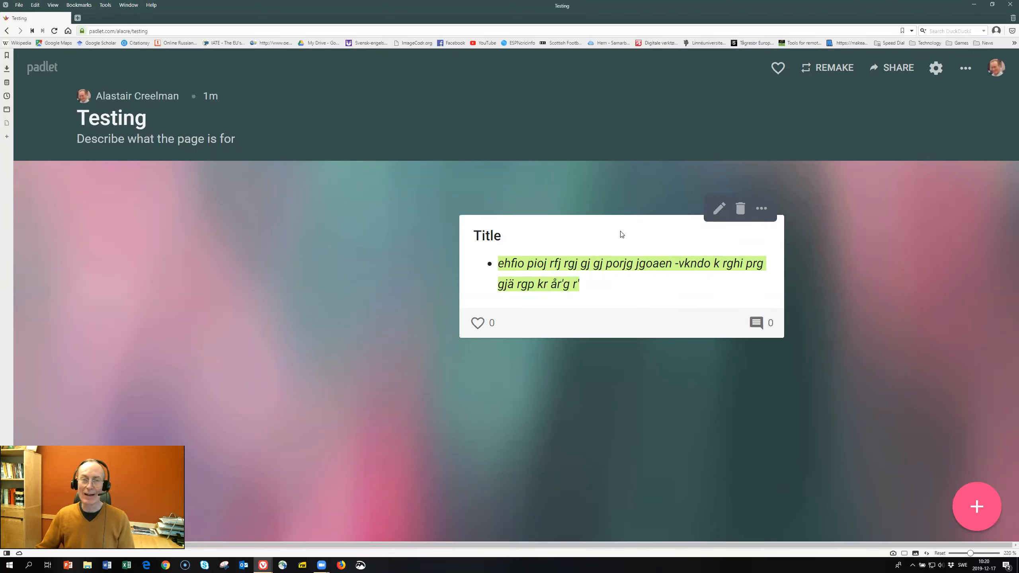
left_click_drag(614, 227, 527, 238)
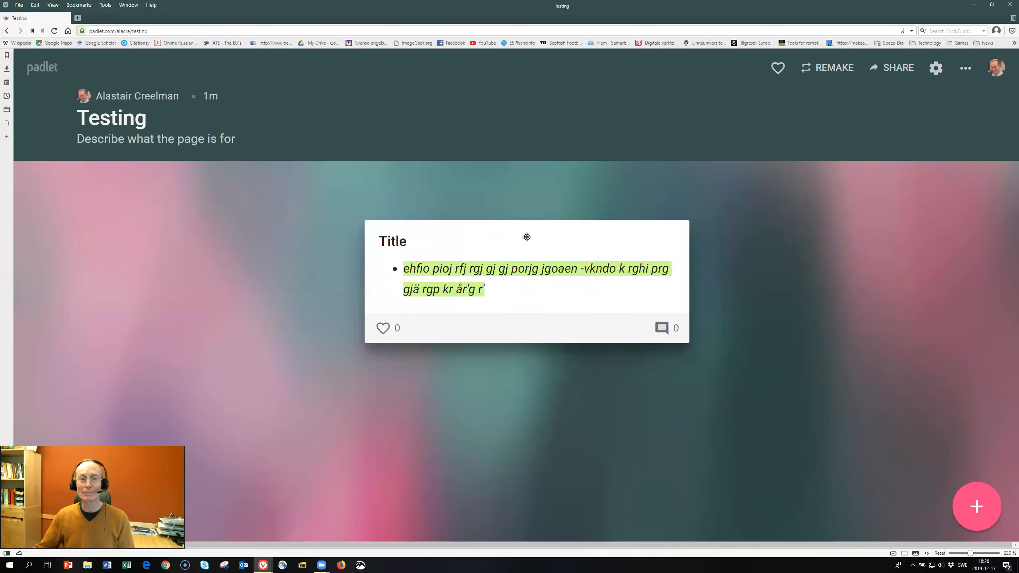
Add the comment "Great post!" to the post and return to the canvas
left_click(663, 330)
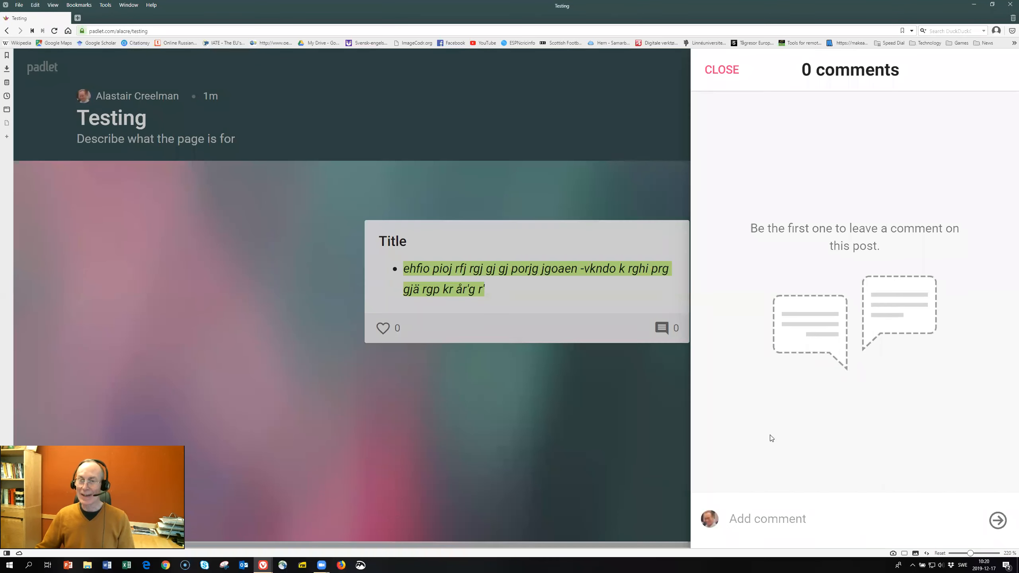
left_click(752, 511)
type("Great post!")
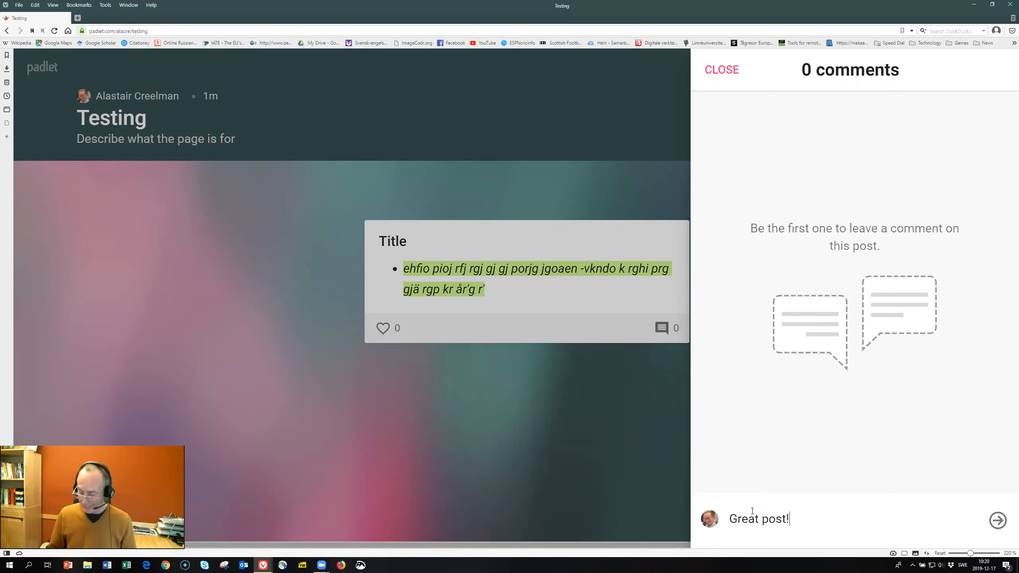
key("Return")
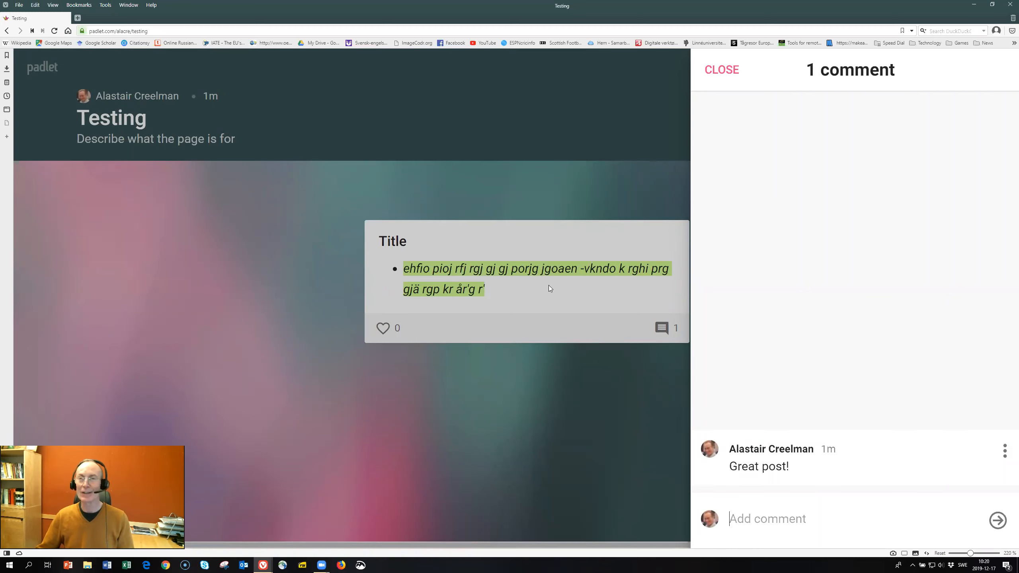
left_click(721, 69)
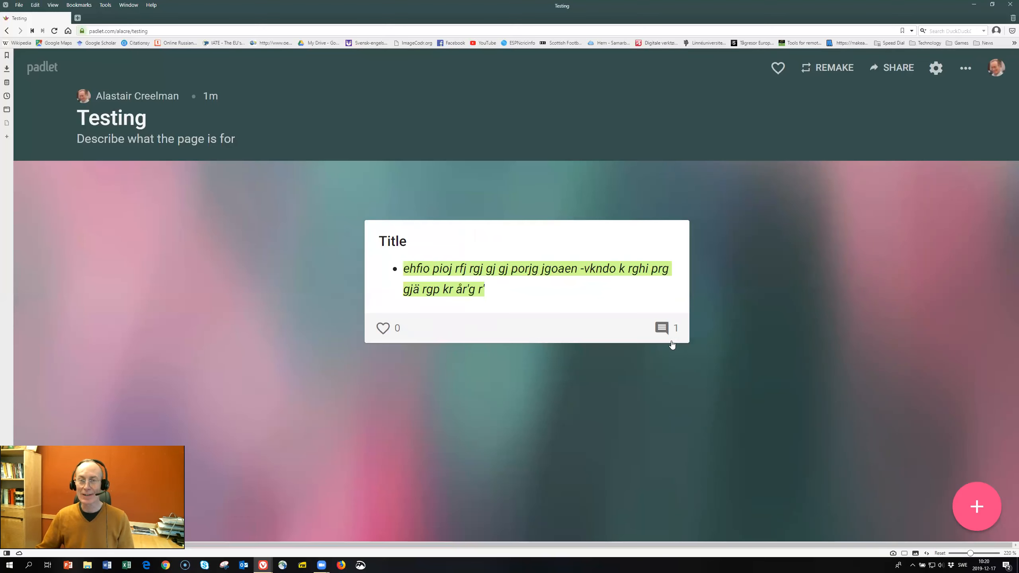
Look at the post's comments again and give the post a like
mouse_move(668, 327)
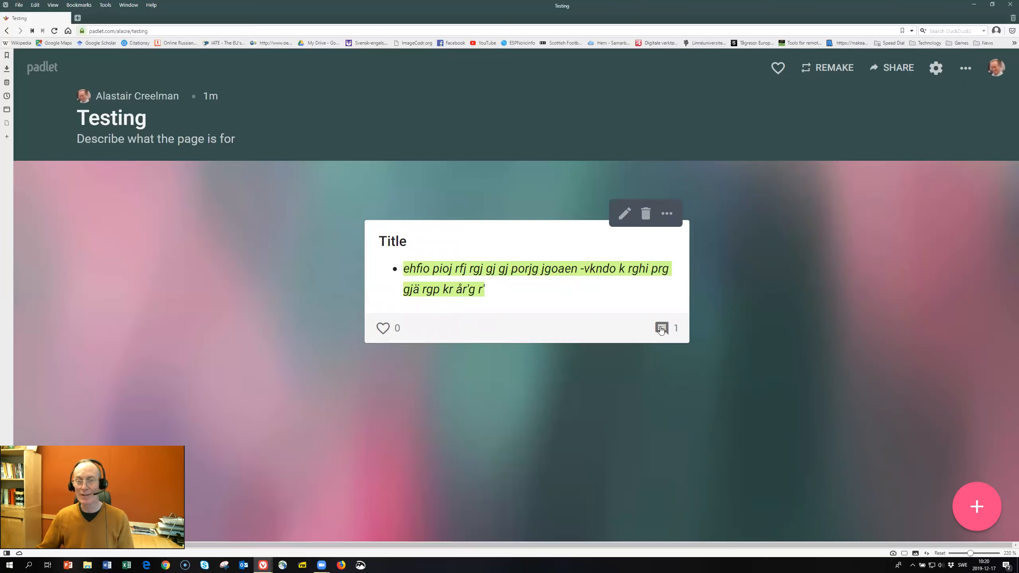
left_click(662, 327)
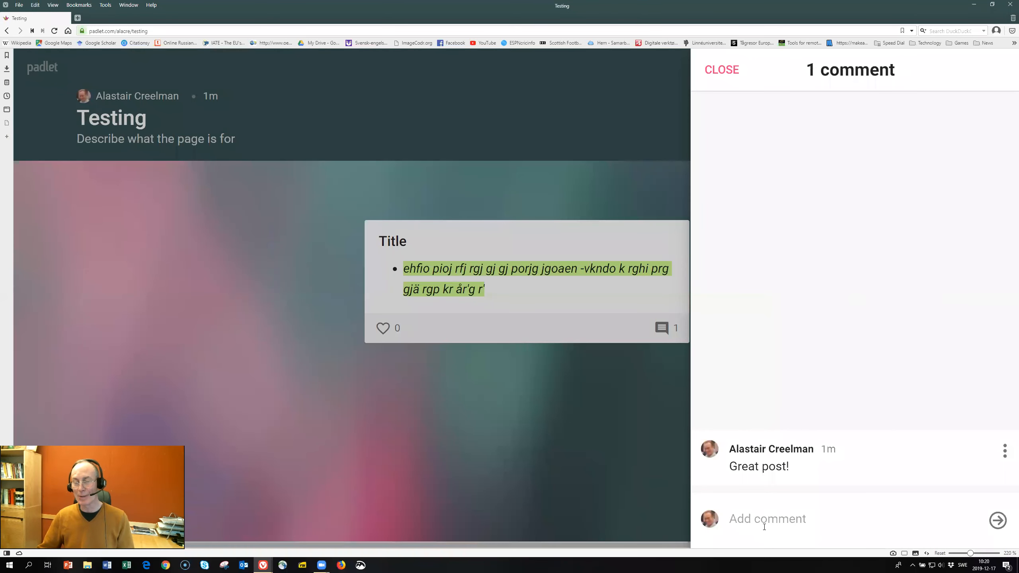
left_click(723, 72)
left_click(389, 326)
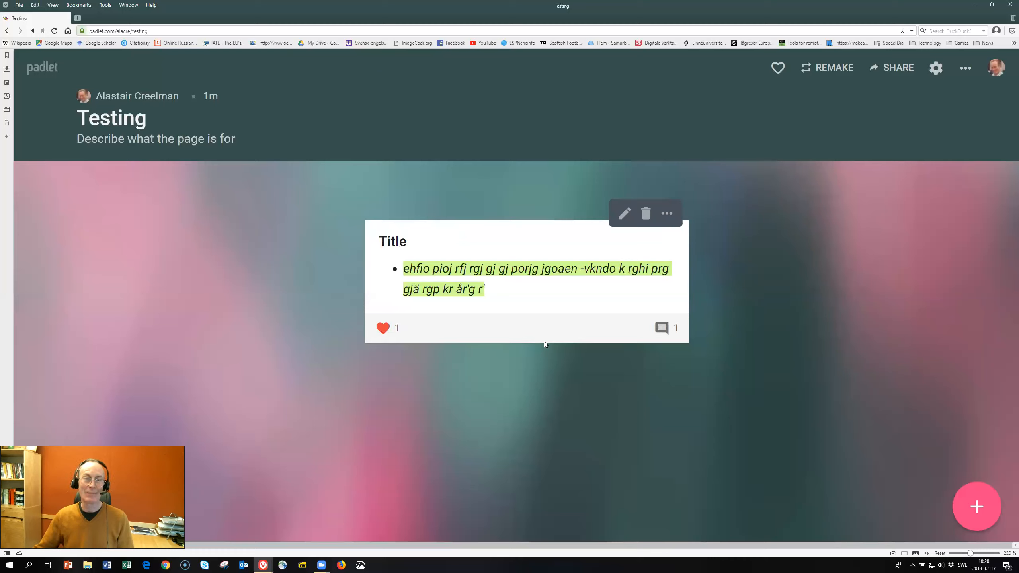
Replace the post's body text with "I have edited my post" followed by an empty bullet, and finish editing
left_click(624, 213)
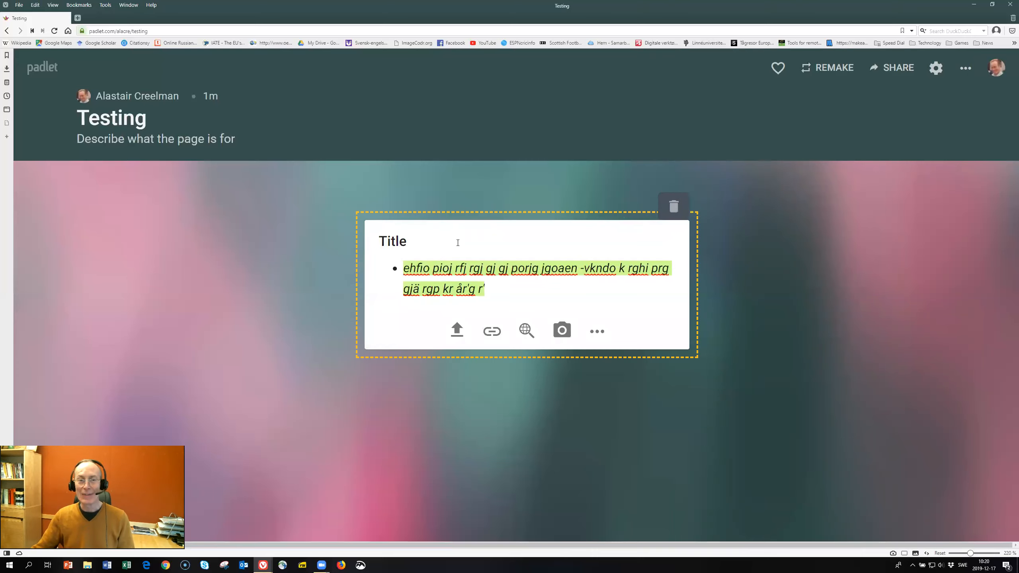
left_click_drag(485, 288, 405, 271)
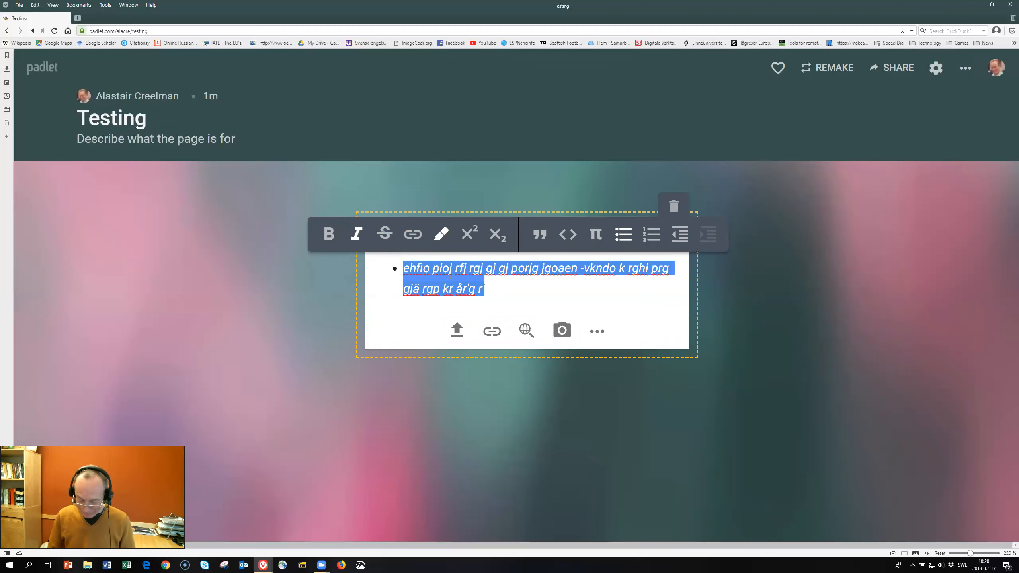
type("I have edited my pos")
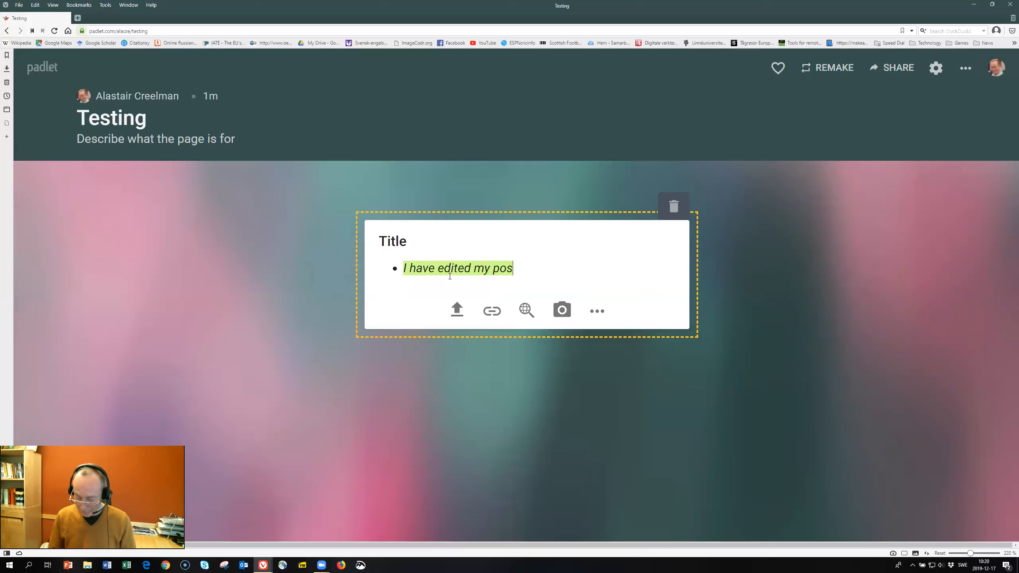
type("t")
key("Return")
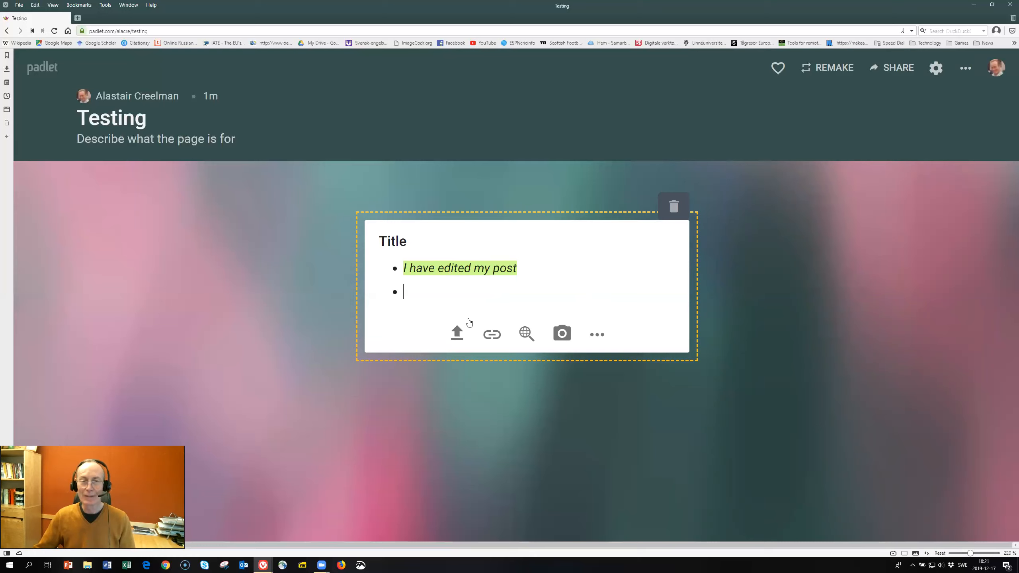
left_click(734, 393)
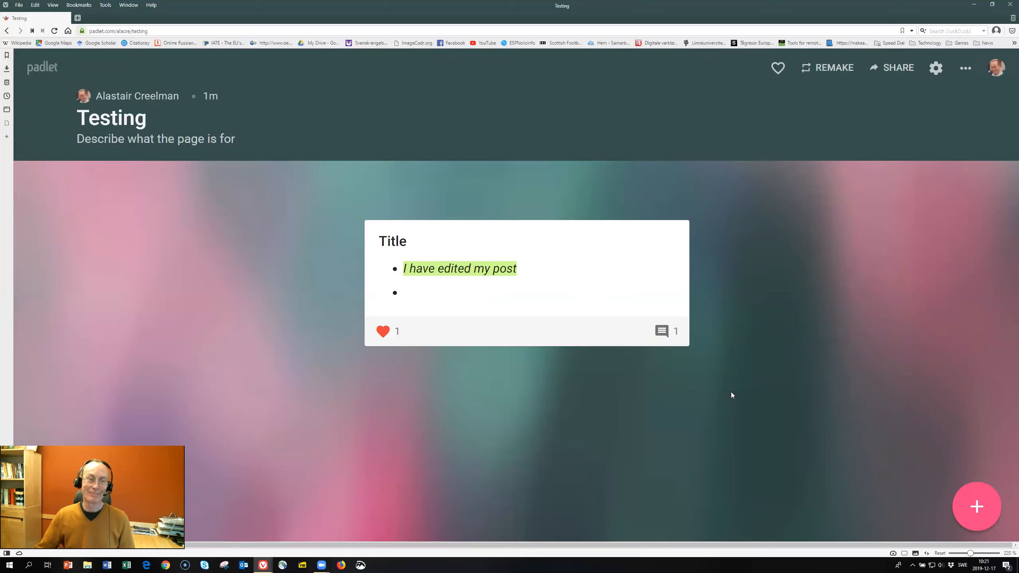
Remove the bullet formatting from the post's text, delete the empty bullet line beneath it and finish editing
mouse_move(429, 259)
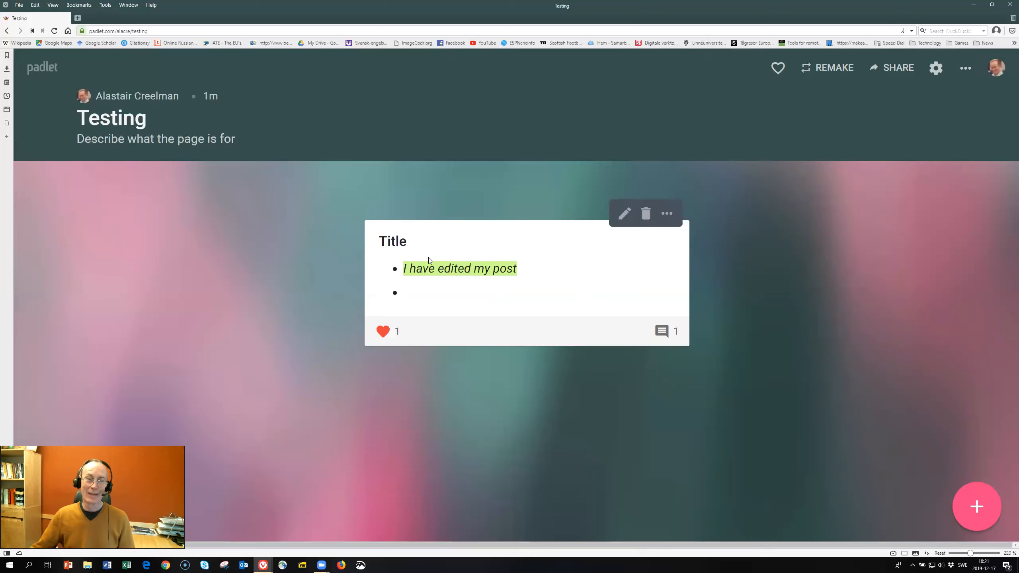
left_click(624, 213)
left_click_drag(402, 265, 441, 289)
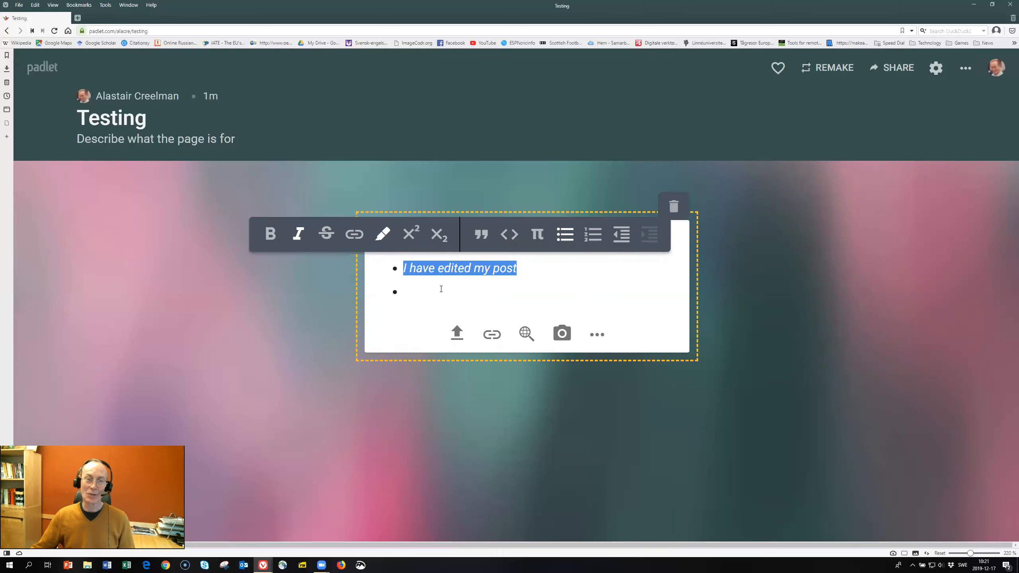
left_click(566, 235)
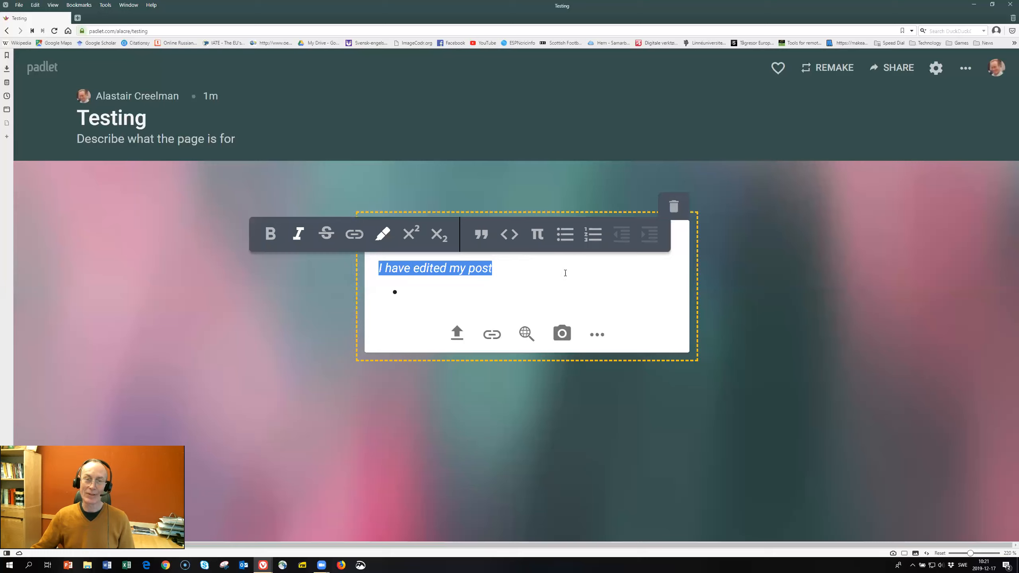
left_click(419, 284)
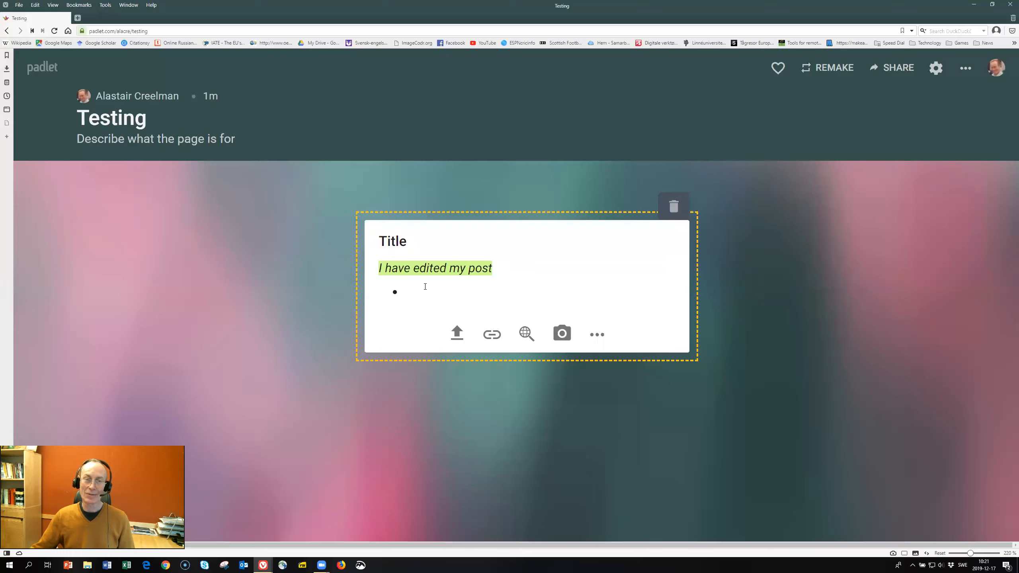
key("BackSpace")
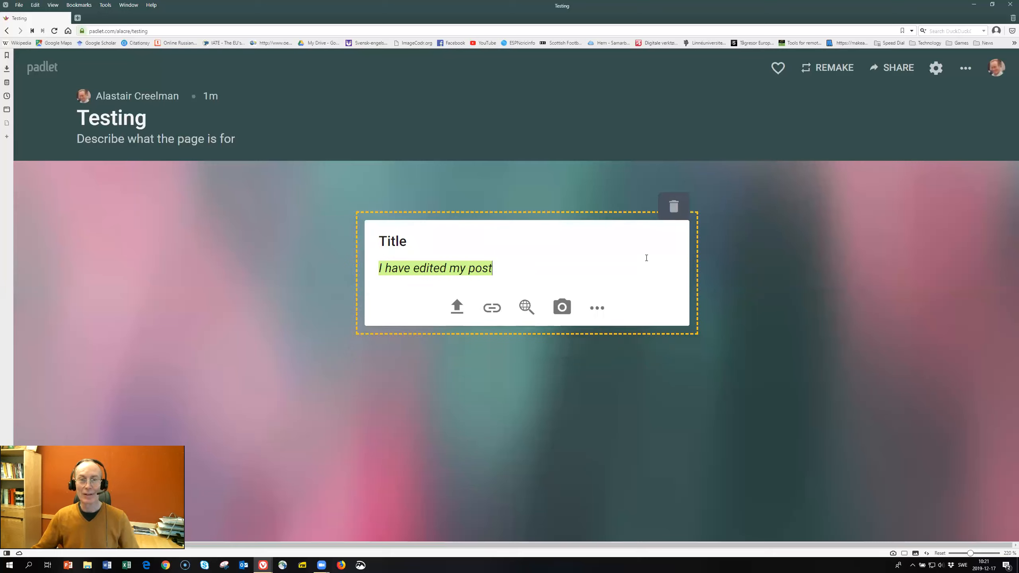
left_click(809, 277)
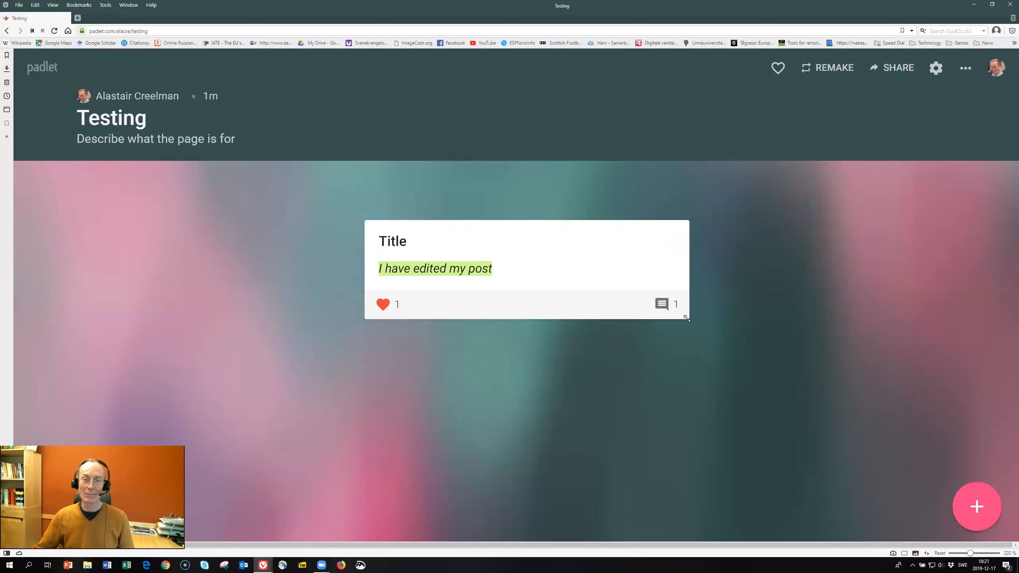
Narrow the post to roughly two thirds of its width and shift it slightly to the right on the canvas
left_click_drag(686, 317, 570, 319)
left_click_drag(498, 244, 522, 244)
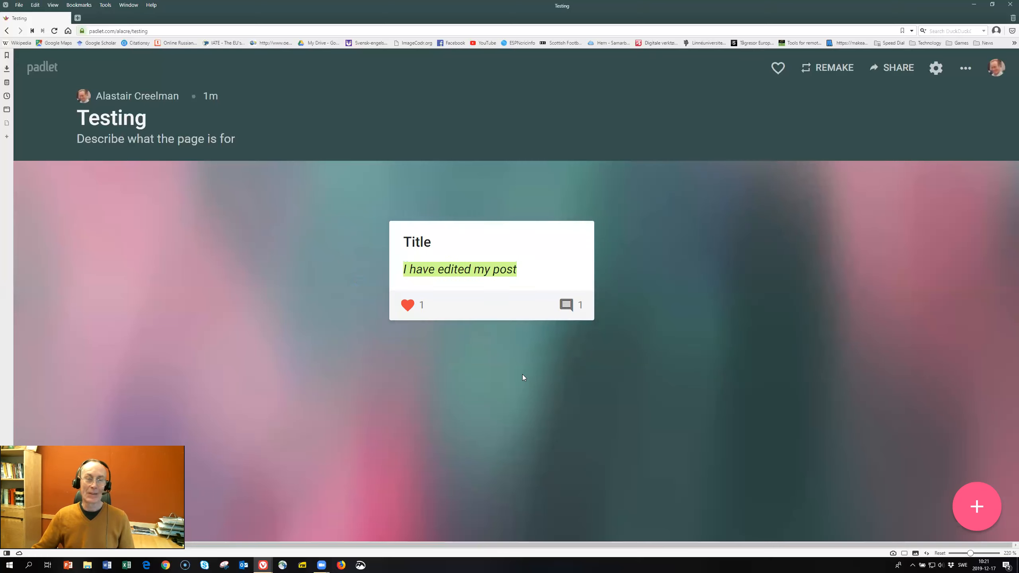